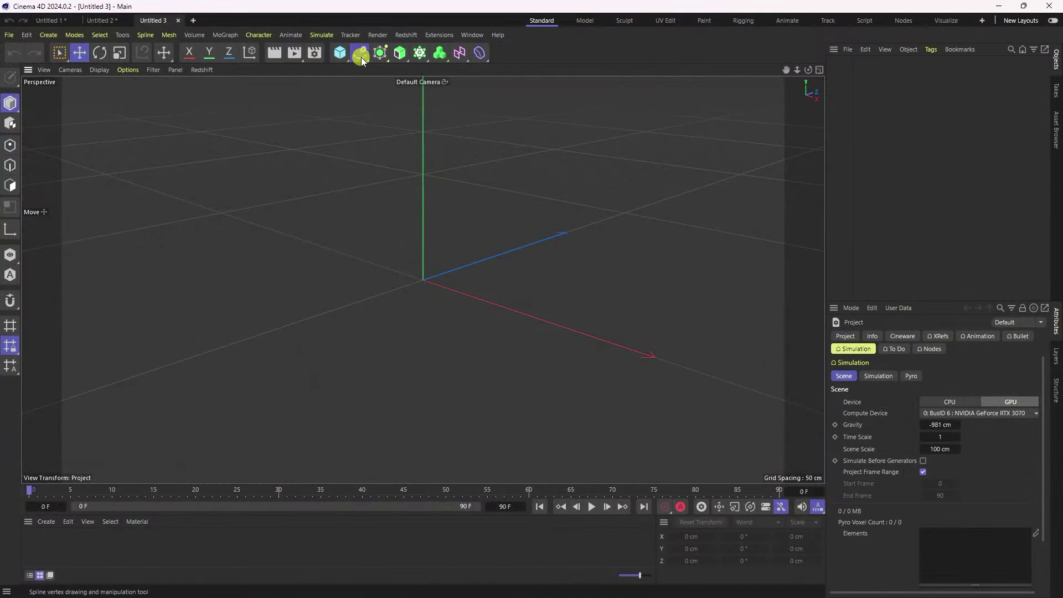
- Draw a two-point spline with the Spline Pen across the origin in the Front view
left_click(359, 54)
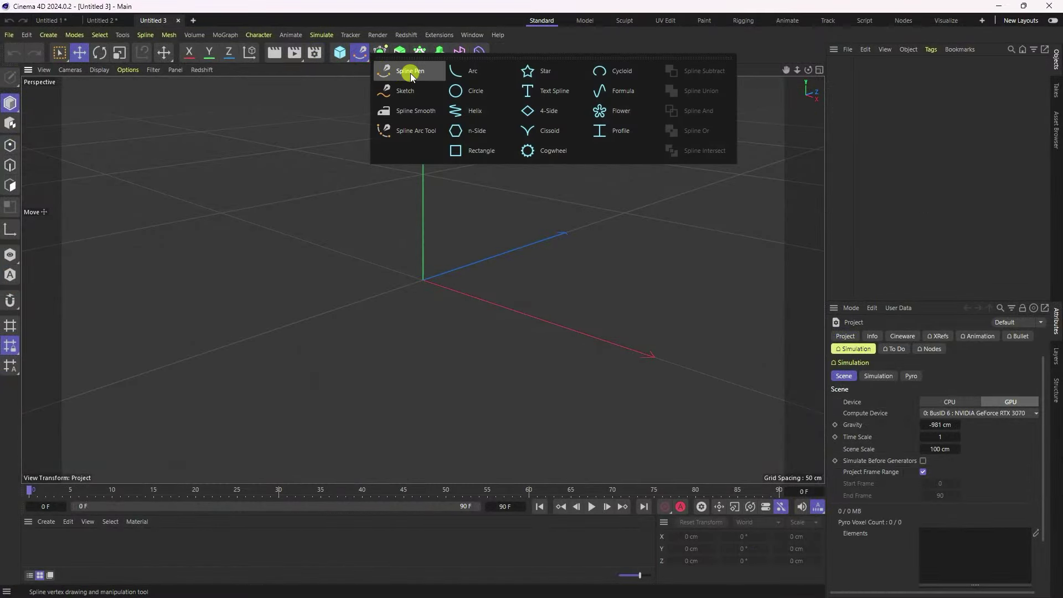
left_click(411, 72)
middle_click(343, 218)
middle_click(424, 292)
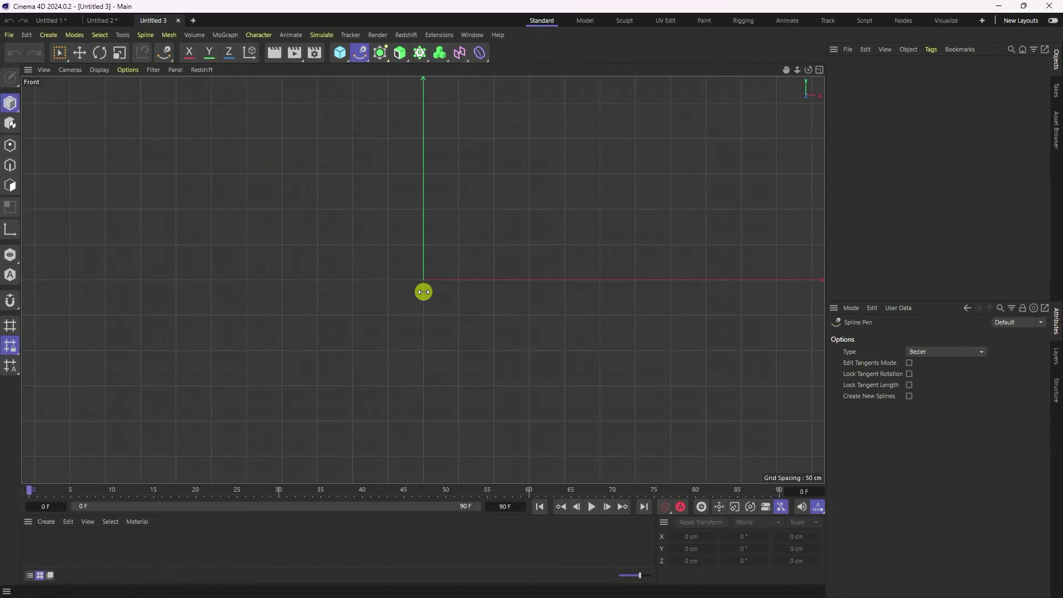
scroll(244, 282, "down", 2)
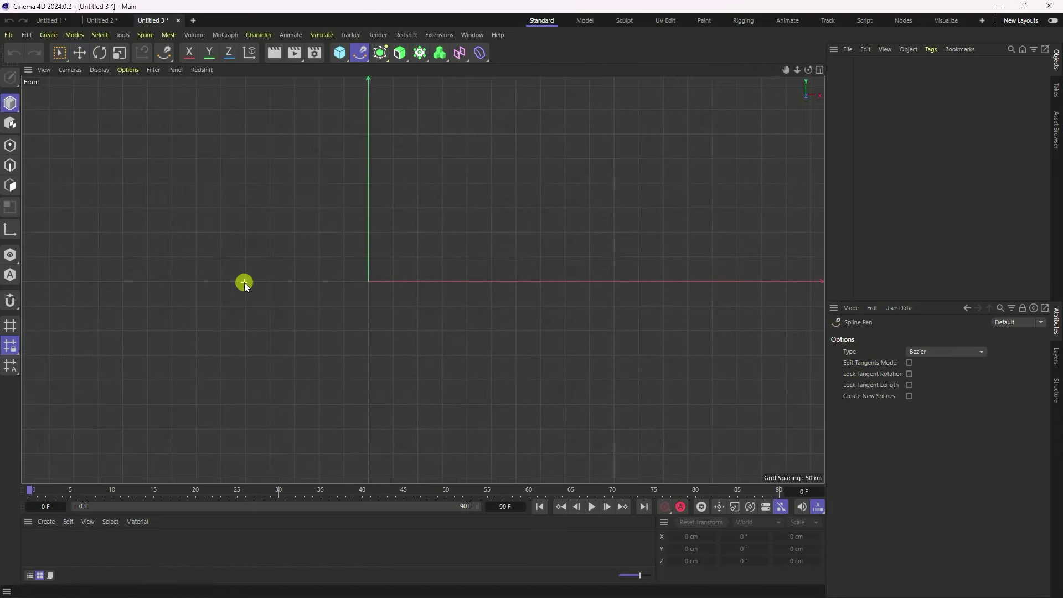
left_click(98, 281)
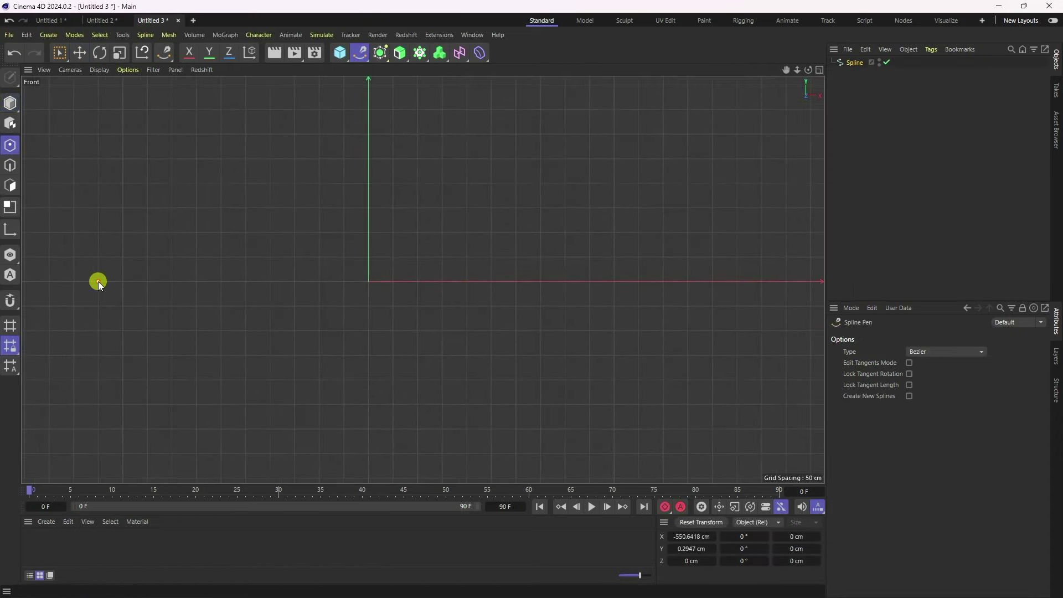
left_click(611, 282)
key("Escape")
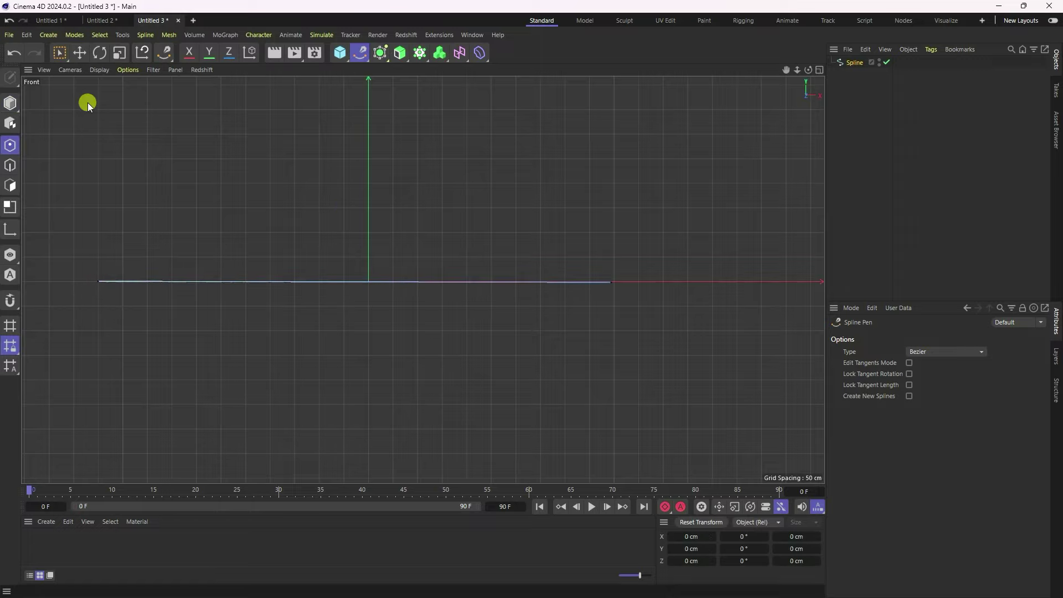
- Box-select both spline points and scale their Y size to 0 to make the 1044 cm line straight
left_click_drag(64, 58, 95, 86)
left_click_drag(54, 187, 725, 343)
left_click(119, 53)
left_click_drag(352, 200, 361, 281)
left_click(797, 549)
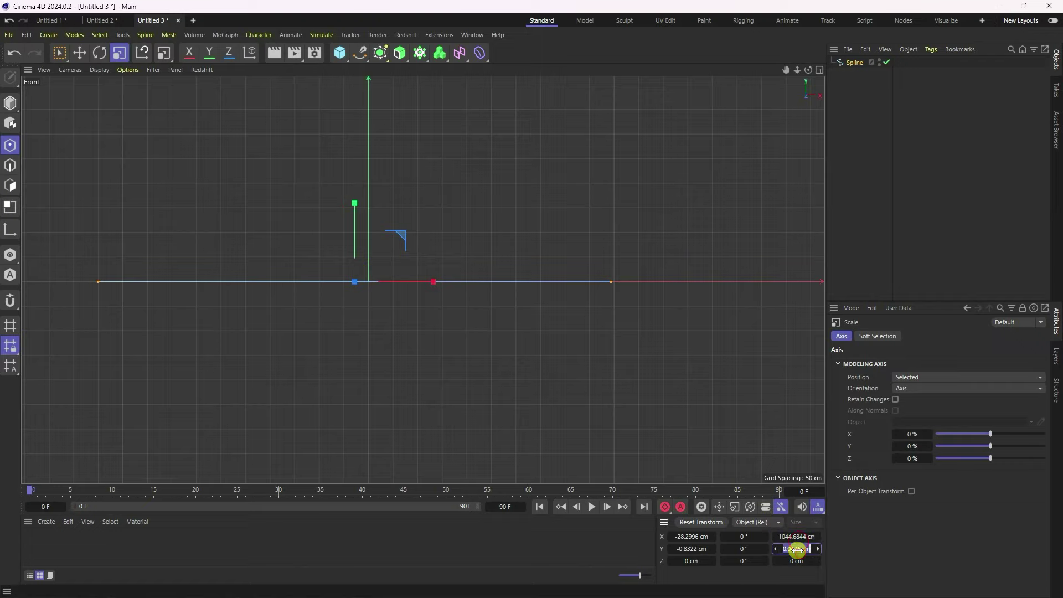
left_click(79, 53)
left_click(10, 102)
middle_click(344, 185)
- Add a MoGraph Cloner and nest the Spline inside it as its child
middle_click(324, 179)
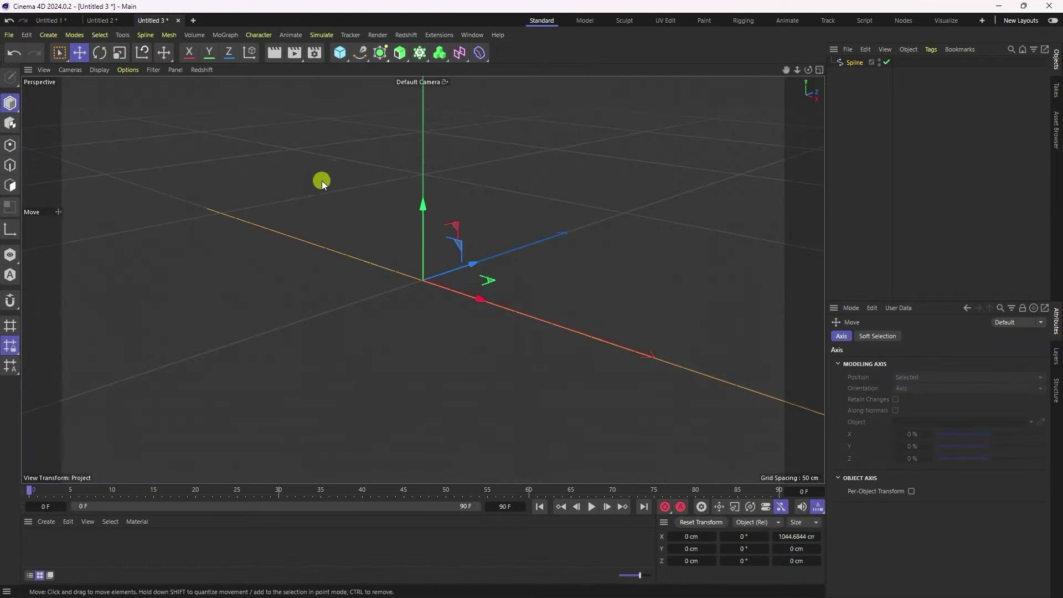
middle_click_drag(427, 217, 343, 244, "alt")
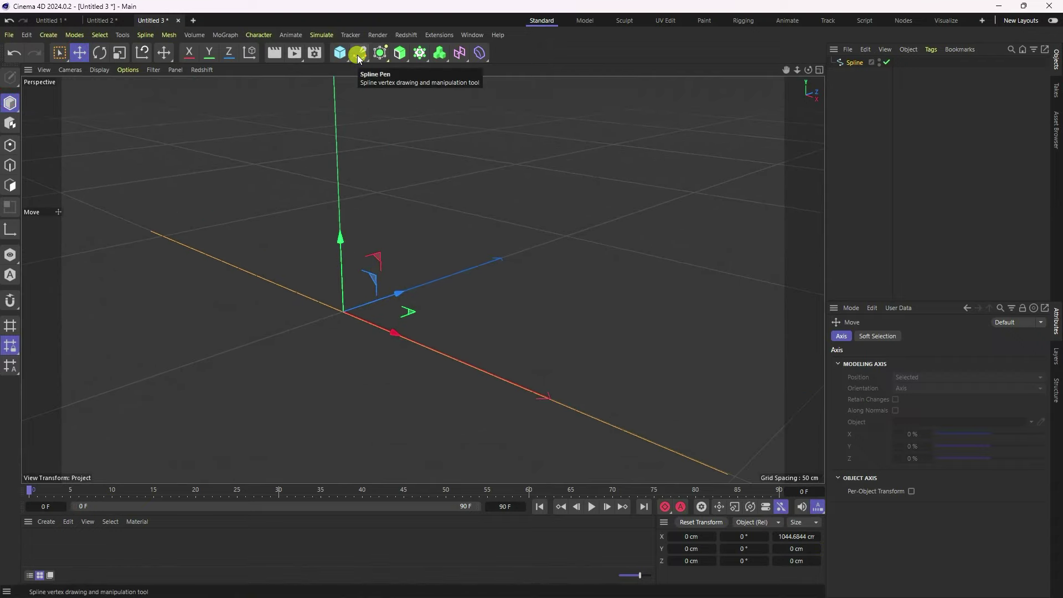
left_click(417, 62)
left_click(447, 71)
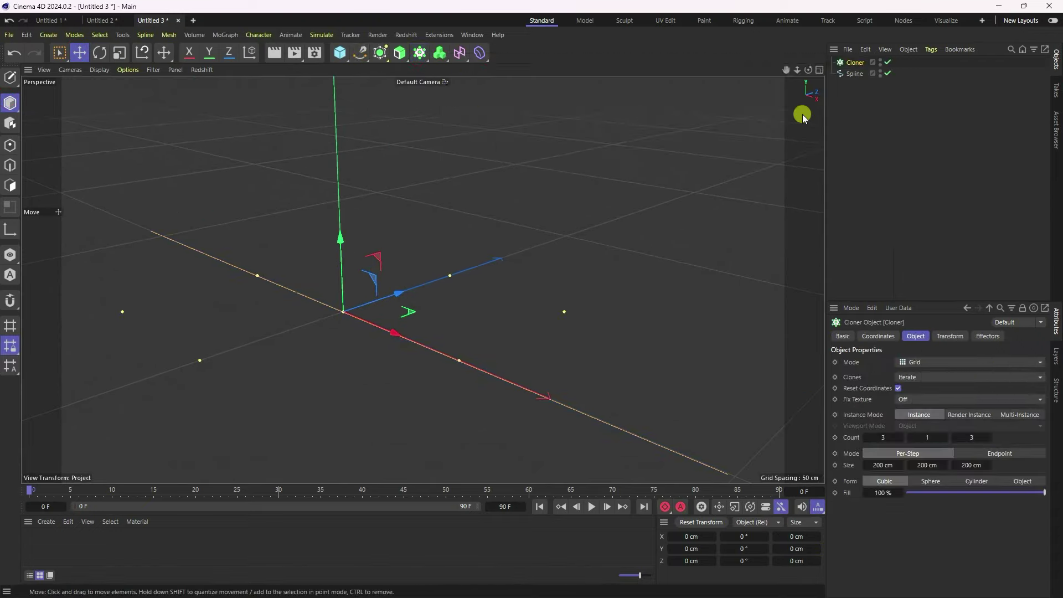
left_click(848, 73)
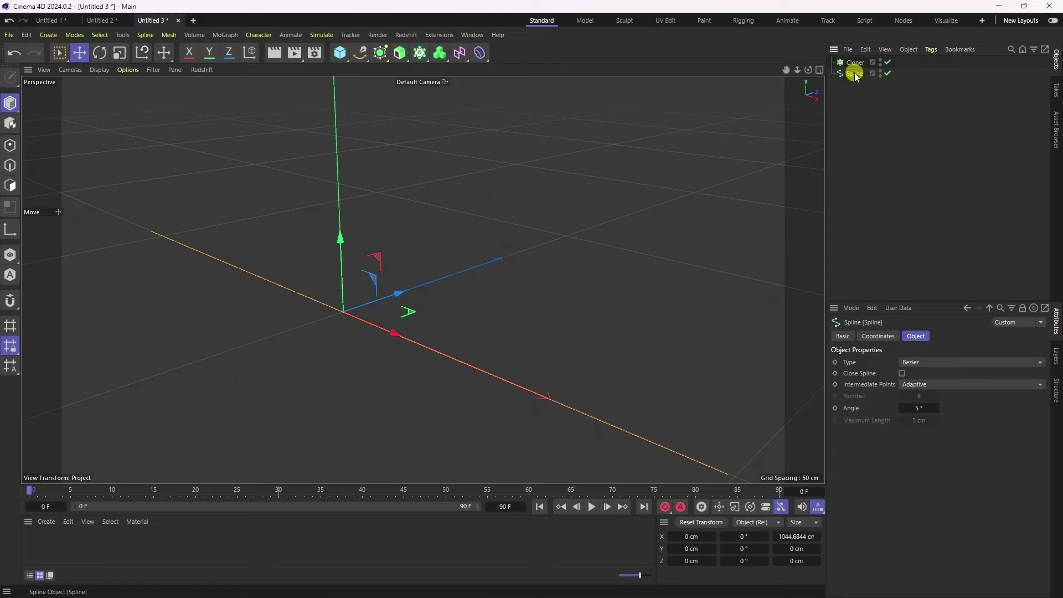
left_click_drag(853, 62, 854, 62)
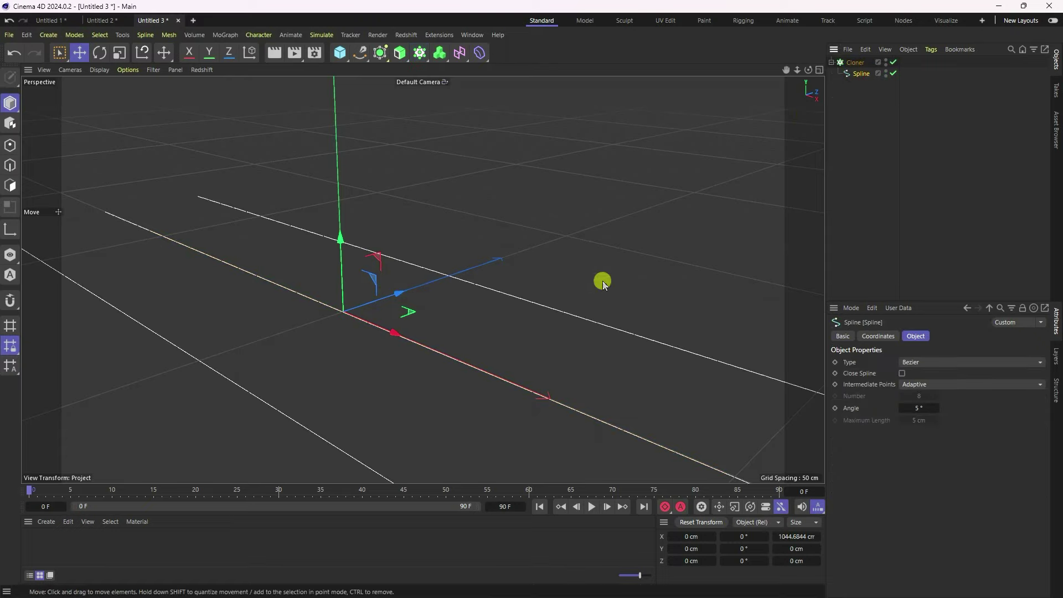
left_click(854, 63)
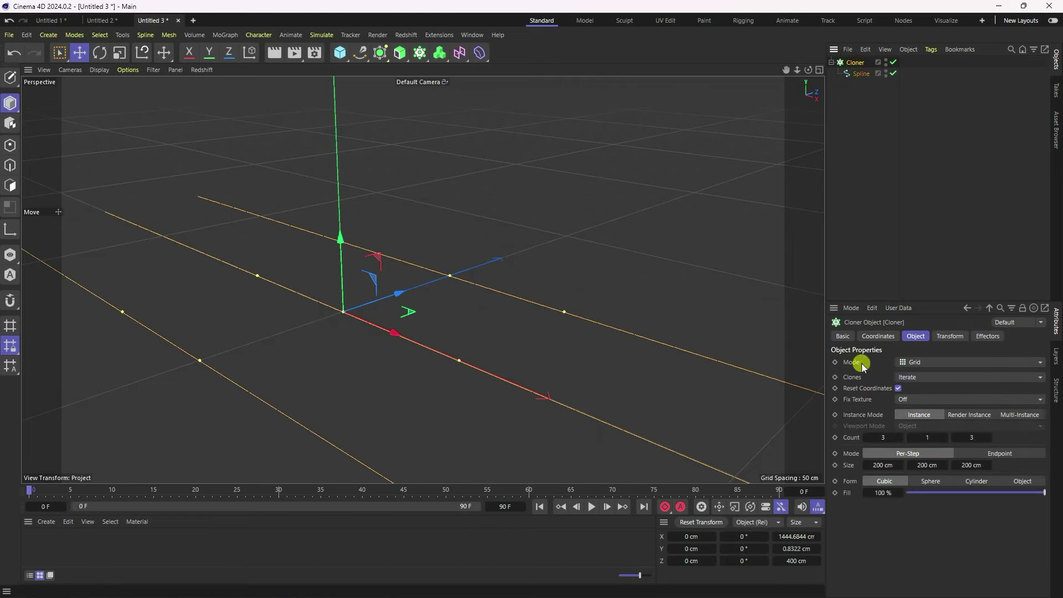
- Set the Grid count to 1 along X and 9 along Y, with 18 cm vertical spacing
left_click(865, 440)
left_click(865, 440)
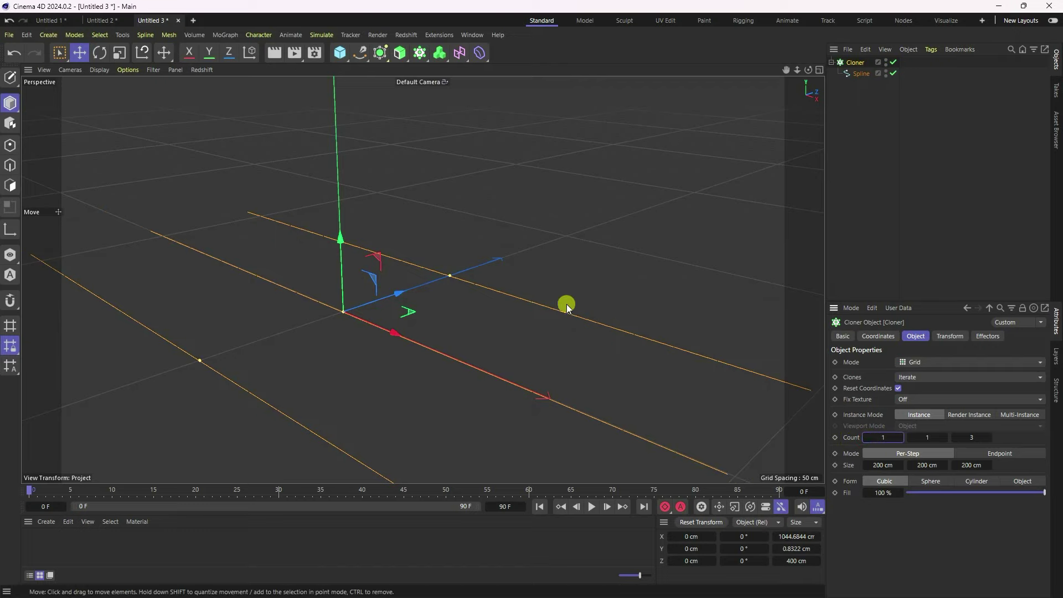
scroll(540, 310, "down", 3)
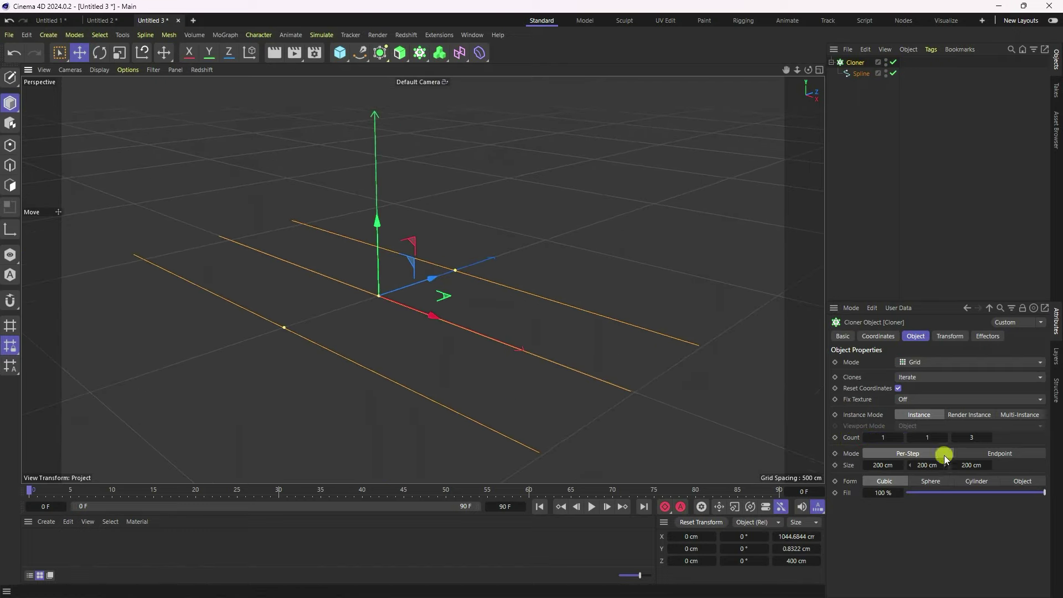
left_click(943, 438)
left_click(944, 439)
left_click(945, 439)
left_click(945, 438)
left_click(944, 438)
left_click(945, 439)
left_click(944, 438)
left_click(945, 439)
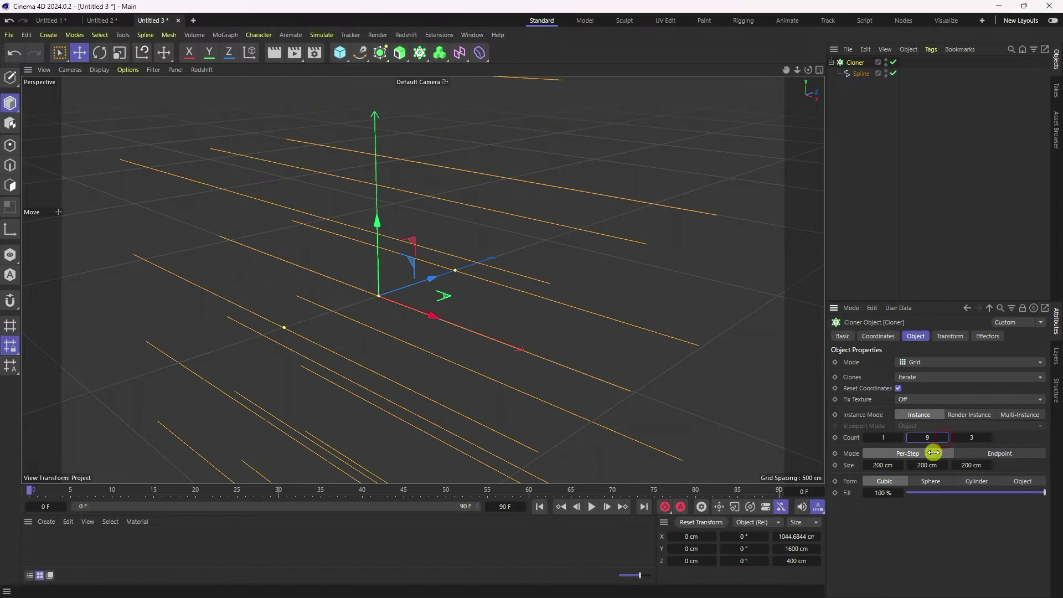
left_click_drag(928, 464, 912, 464)
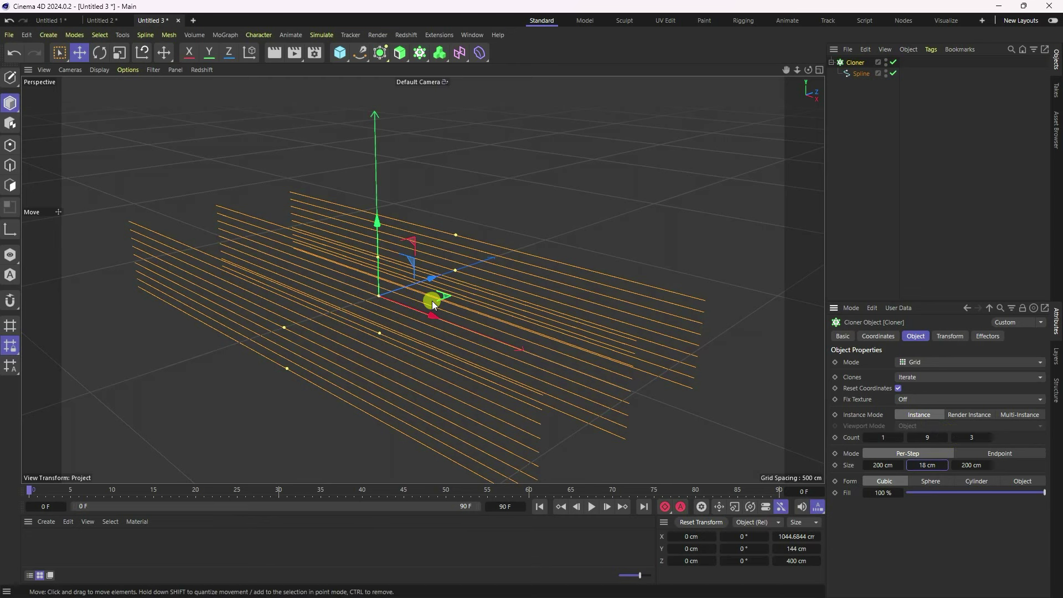
left_click_drag(434, 295, 380, 339, "alt")
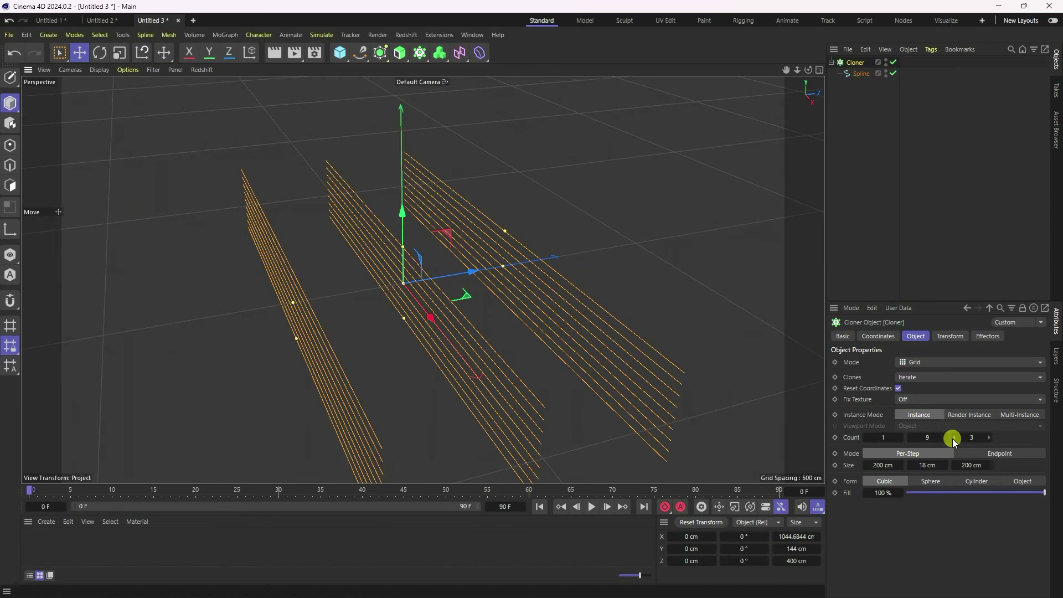
- Reduce the Z count to 2 clones and set the Z spacing to 20 cm
left_click(953, 439)
left_click_drag(544, 390, 575, 352, "alt")
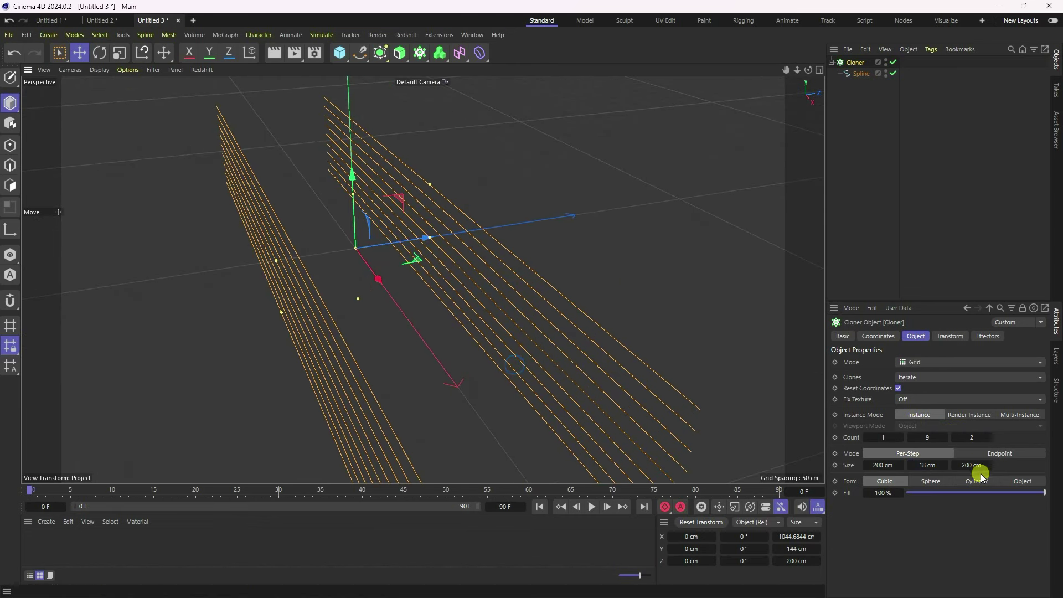
left_click(971, 462)
type("20")
key("Return")
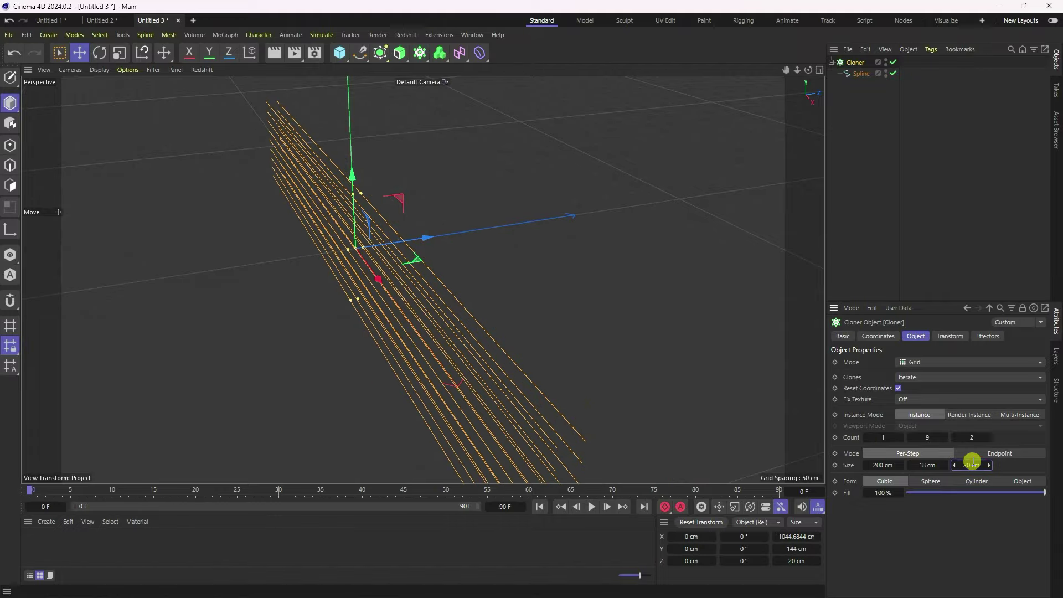
left_click_drag(367, 267, 453, 278, "alt")
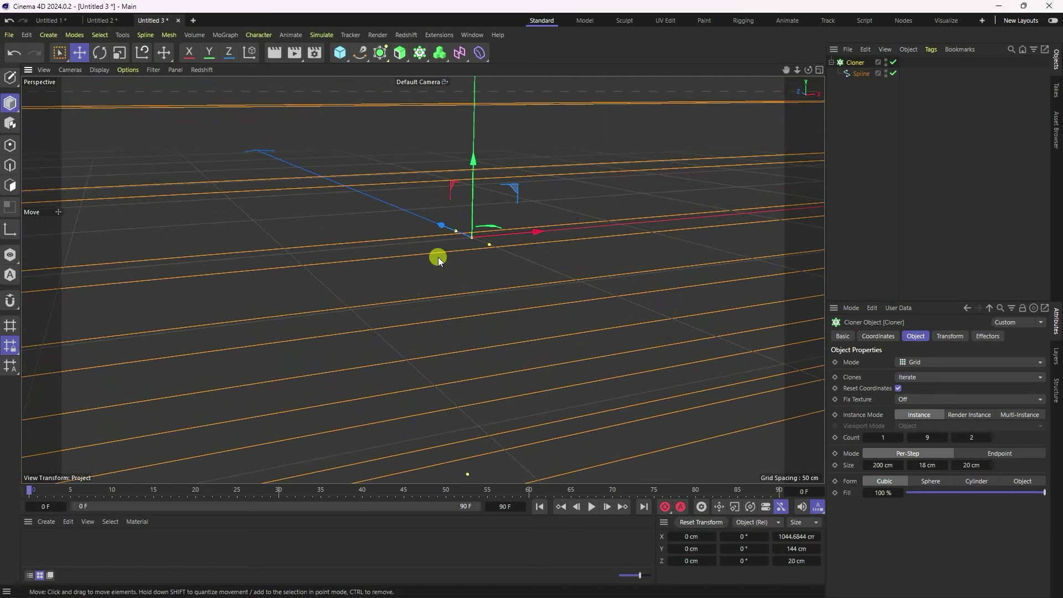
- Add a Circle spline and set its radius to 5 cm, then 4 cm
left_click(363, 55)
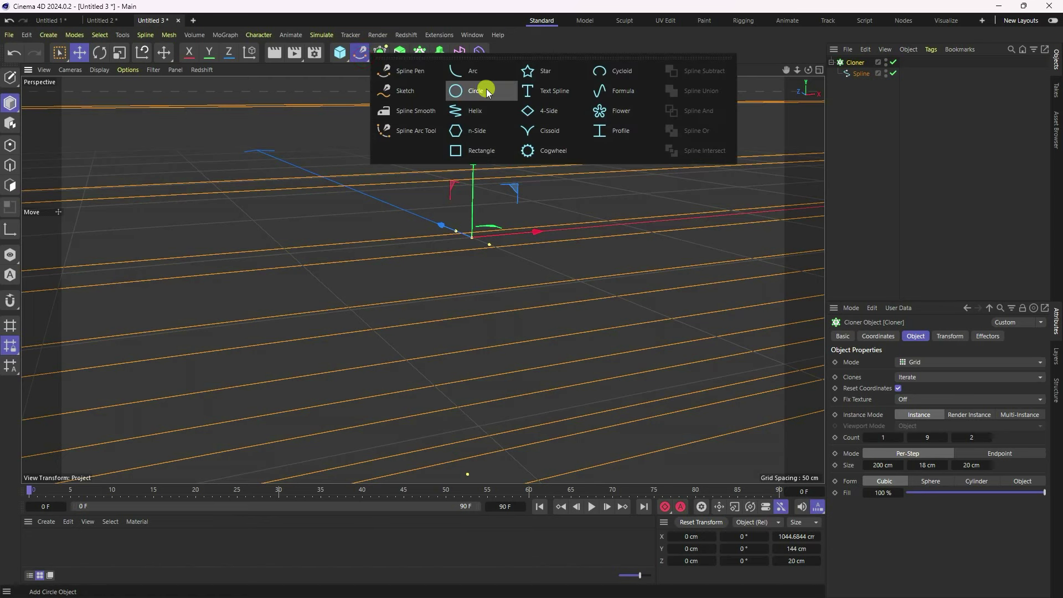
left_click(487, 90)
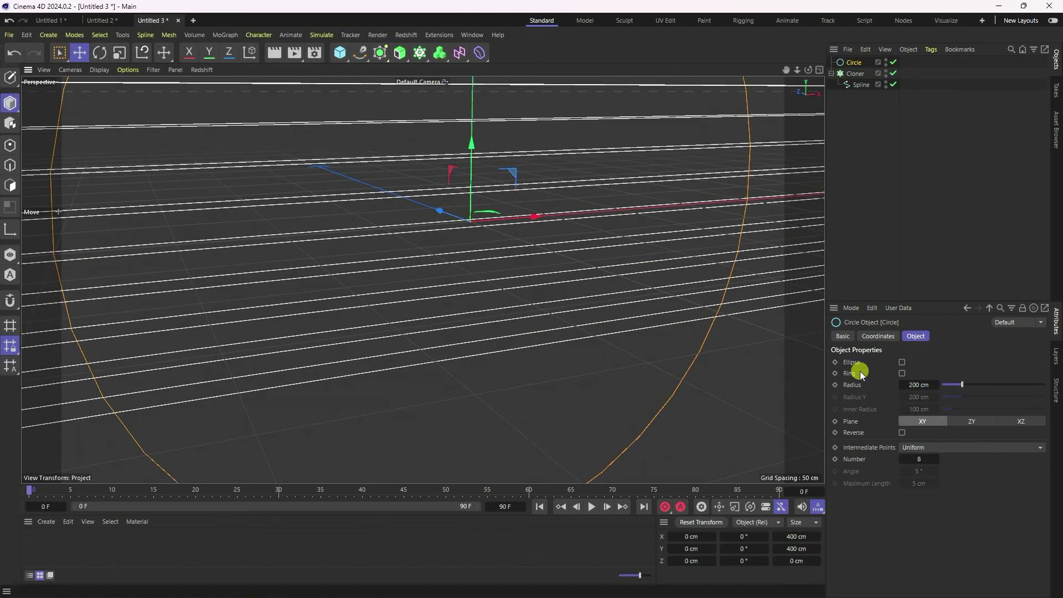
left_click(908, 378)
type("5")
key("Return")
scroll(467, 182, "up", 1)
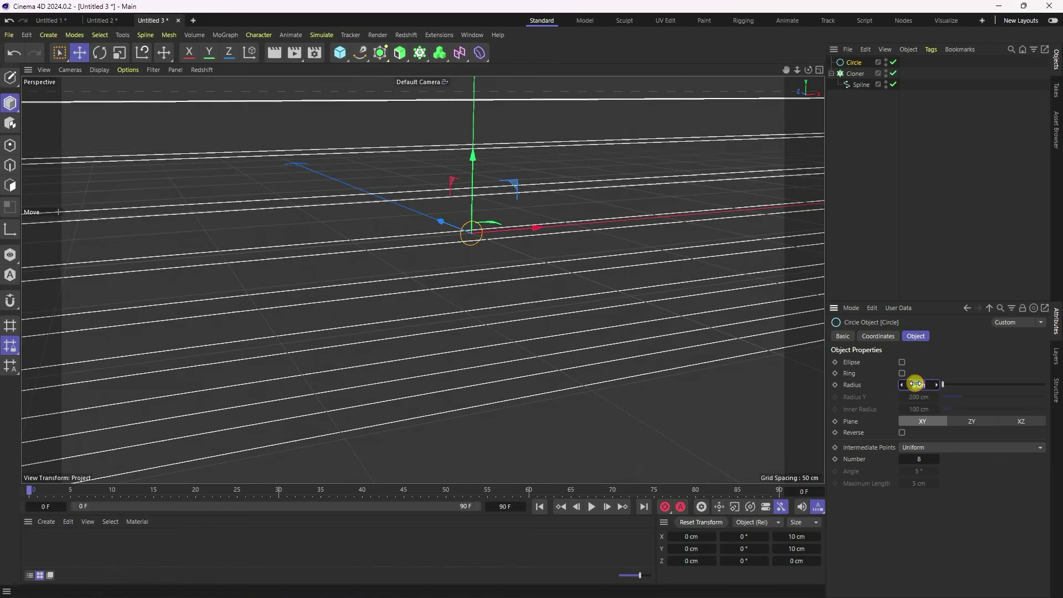
left_click_drag(911, 383, 890, 368)
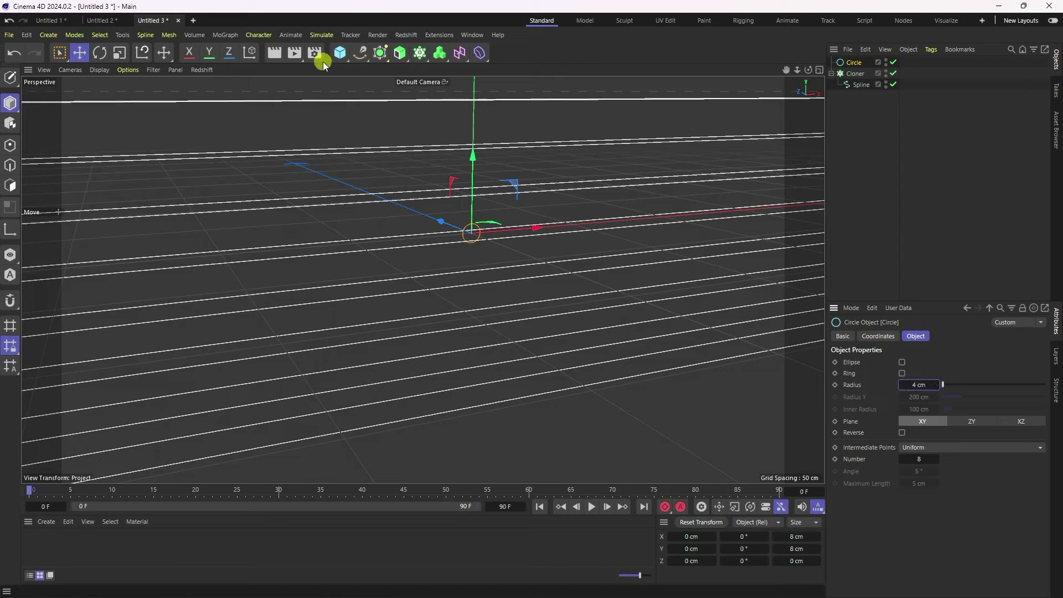
left_click(400, 53)
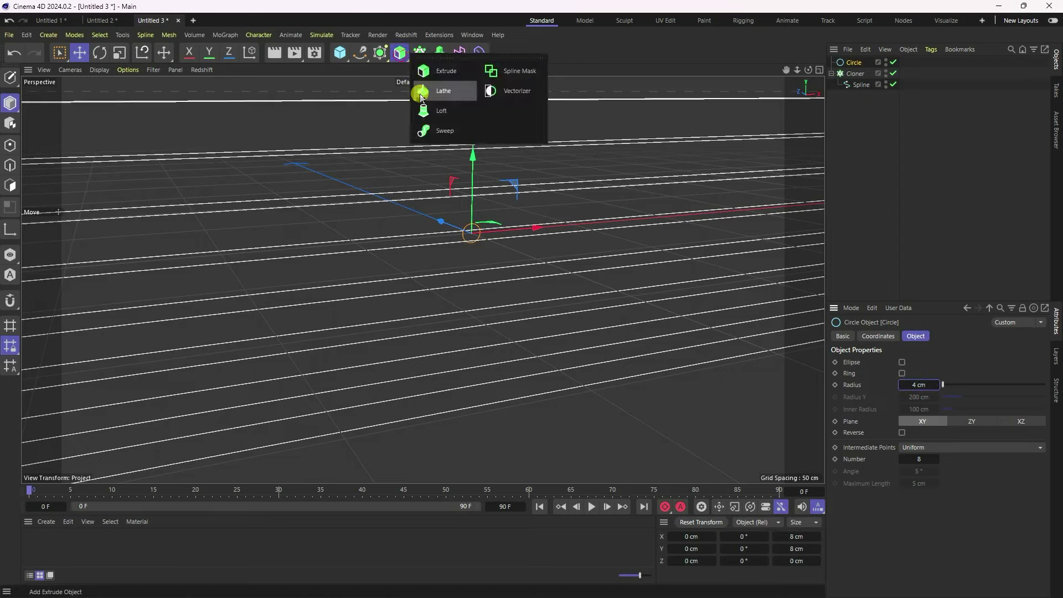
- Add a Sweep and a Connect, place Connect under Circle in the Sweep, and link the Cloner into Connect
left_click(441, 133)
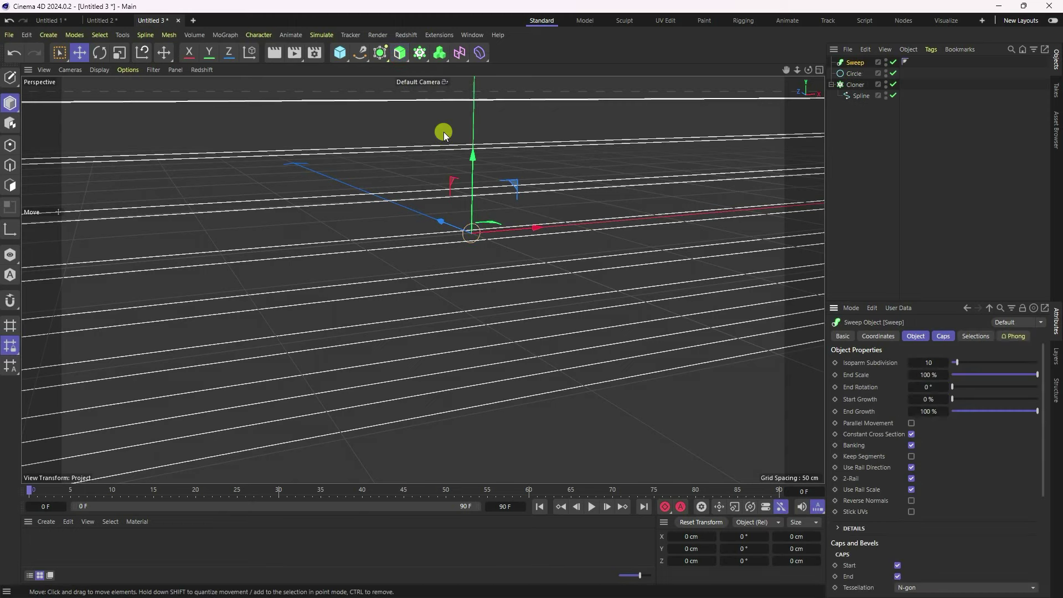
left_click(382, 55)
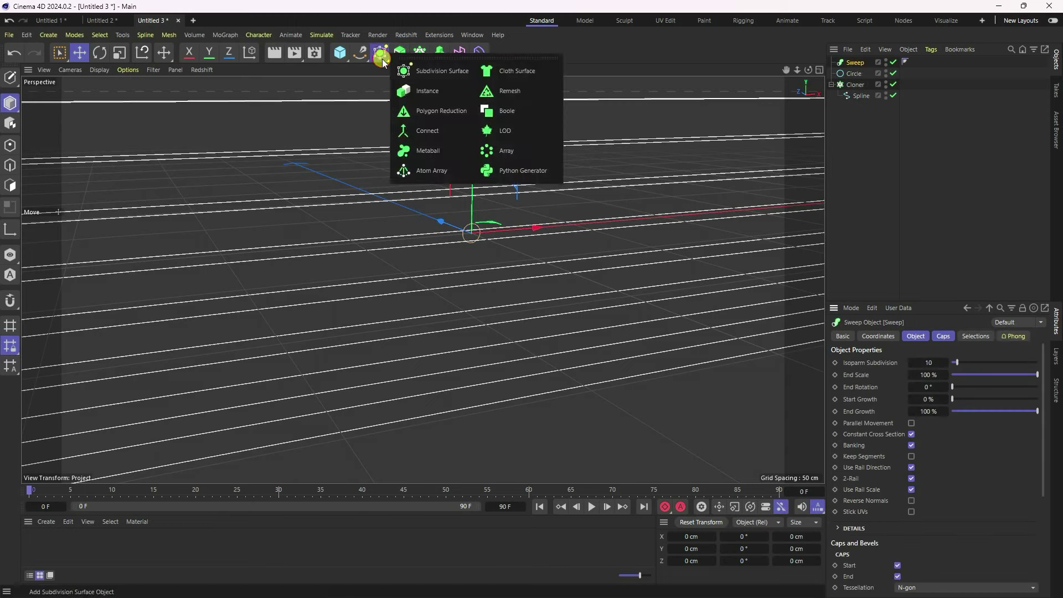
left_click(441, 132)
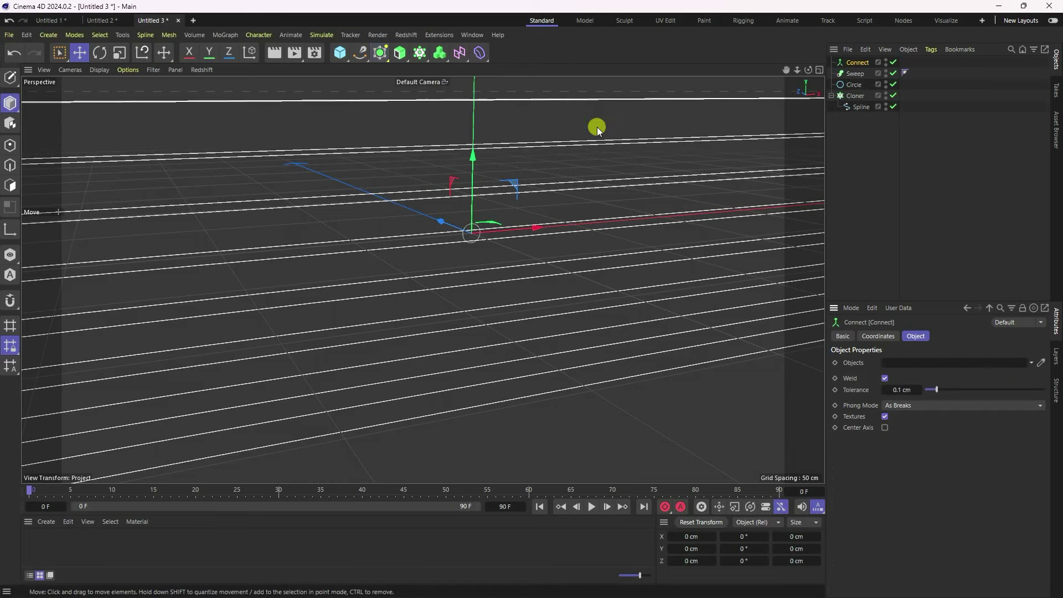
left_click(853, 85)
left_click_drag(474, 208, 451, 237, "alt")
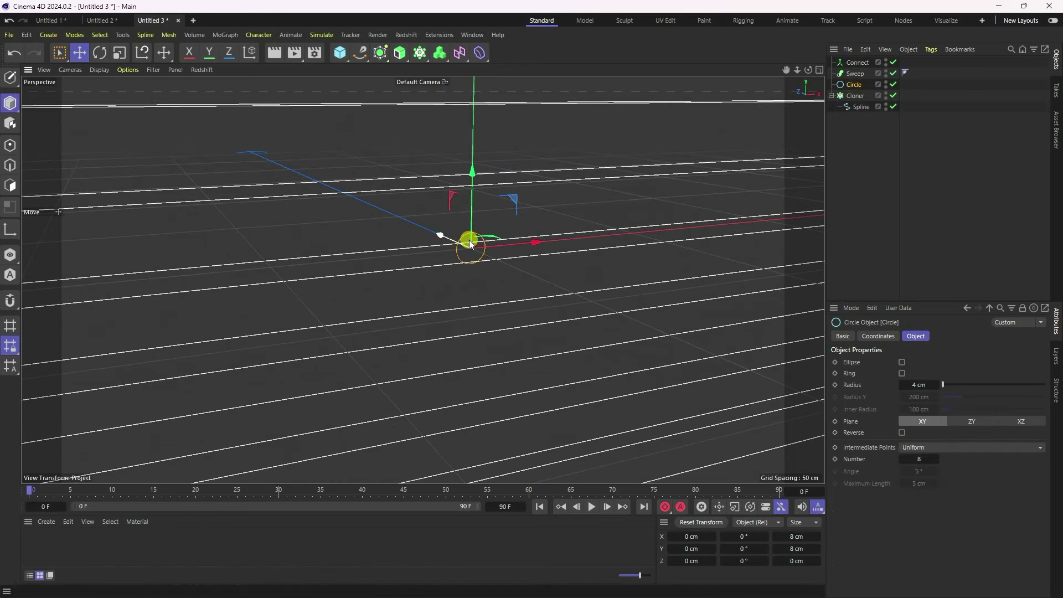
left_click(857, 64)
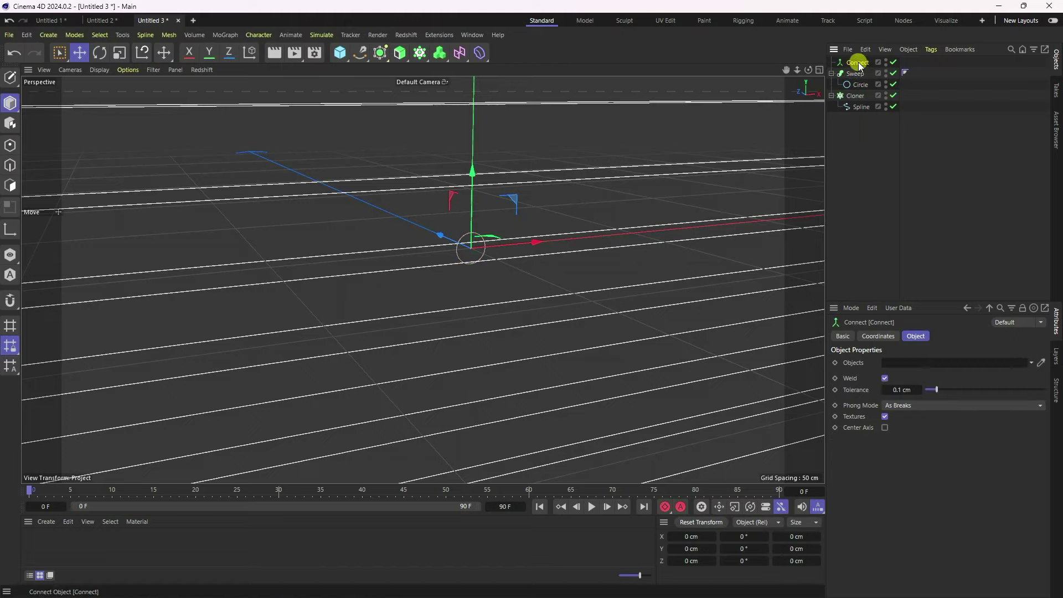
left_click_drag(867, 85, 862, 86)
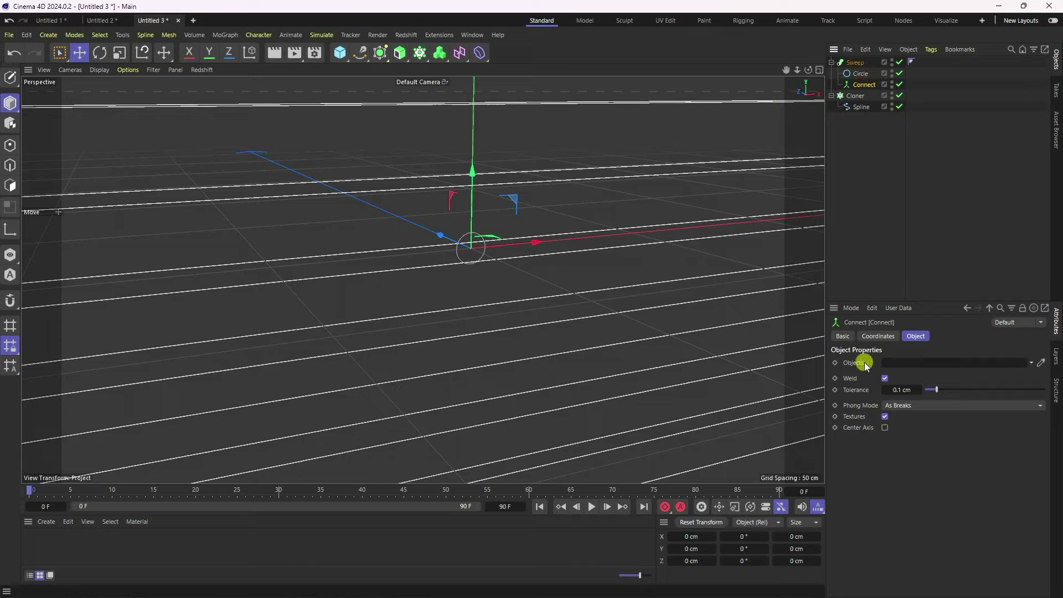
left_click_drag(855, 99, 920, 361)
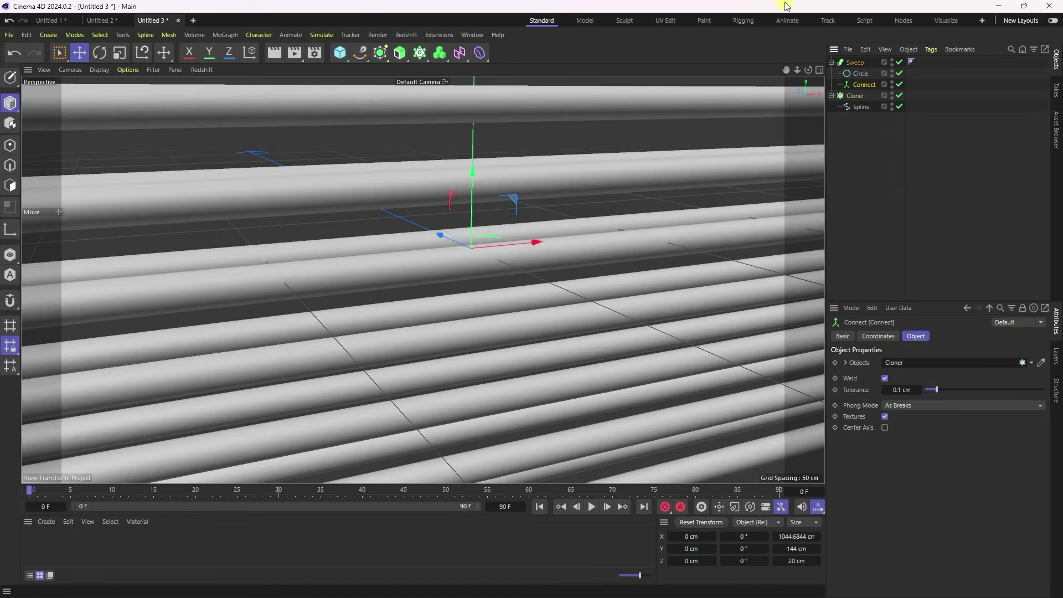
scroll(649, 190, "down", 10)
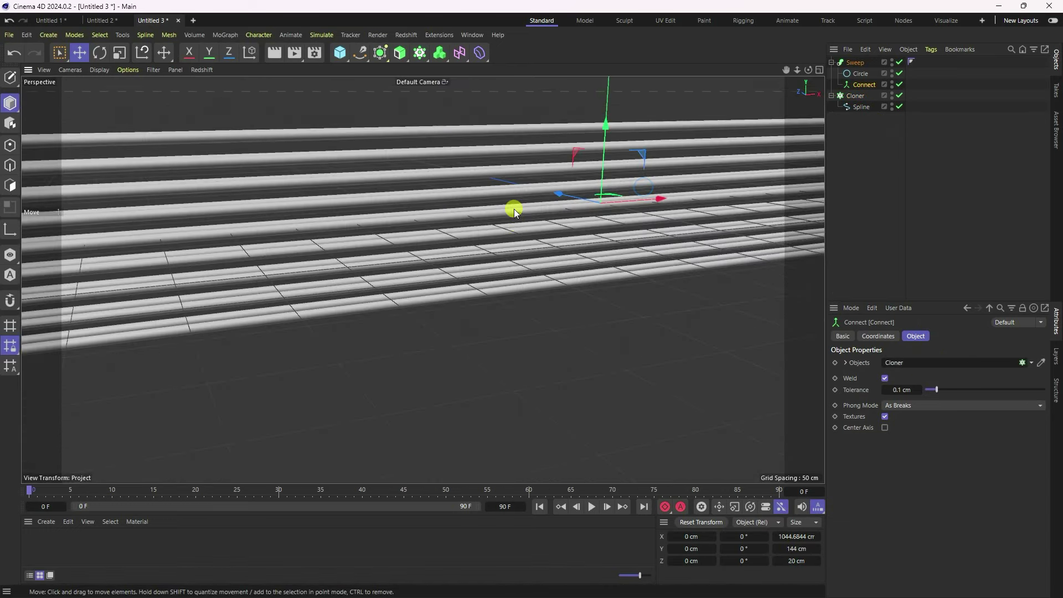
mouse_move(454, 262)
left_mouse_down("alt")
mouse_move(551, 231)
mouse_move(288, 276)
left_mouse_up("alt")
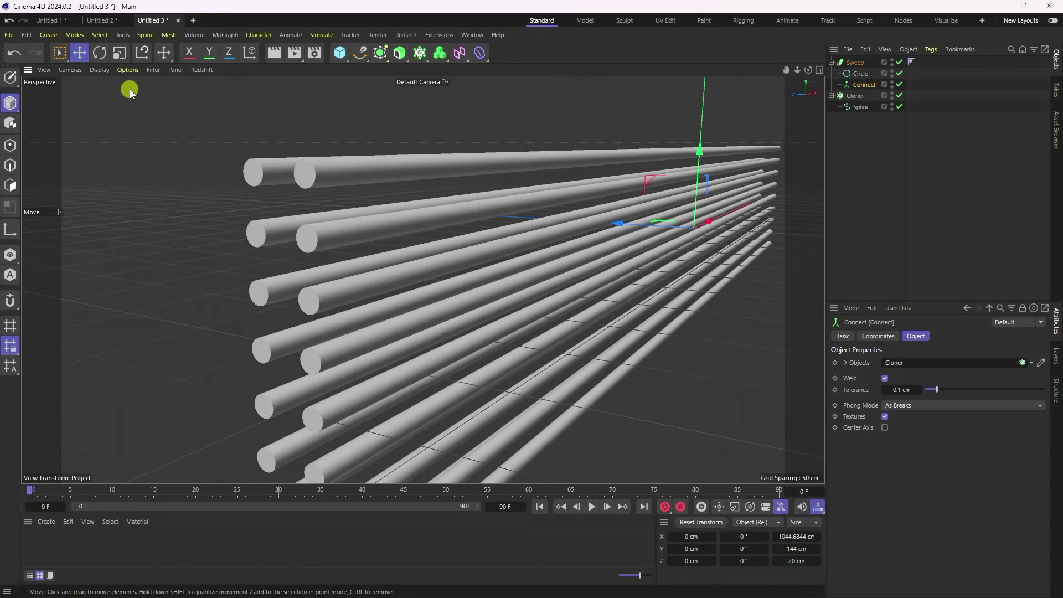
- Switch the viewport display to Gouraud Shading (Lines)
left_click(100, 69)
left_click(127, 117)
mouse_move(514, 254)
left_mouse_down("alt")
mouse_move(527, 271)
mouse_move(434, 228)
mouse_move(484, 212)
mouse_move(450, 241)
mouse_move(218, 230)
mouse_move(88, 244)
mouse_move(99, 195)
mouse_move(219, 172)
mouse_move(408, 228)
mouse_move(521, 235)
left_mouse_up("alt")
- Give the Circle 6 intermediate points and set the Spline's intermediate points to Uniform, Number 400
left_click(852, 86)
left_click(858, 75)
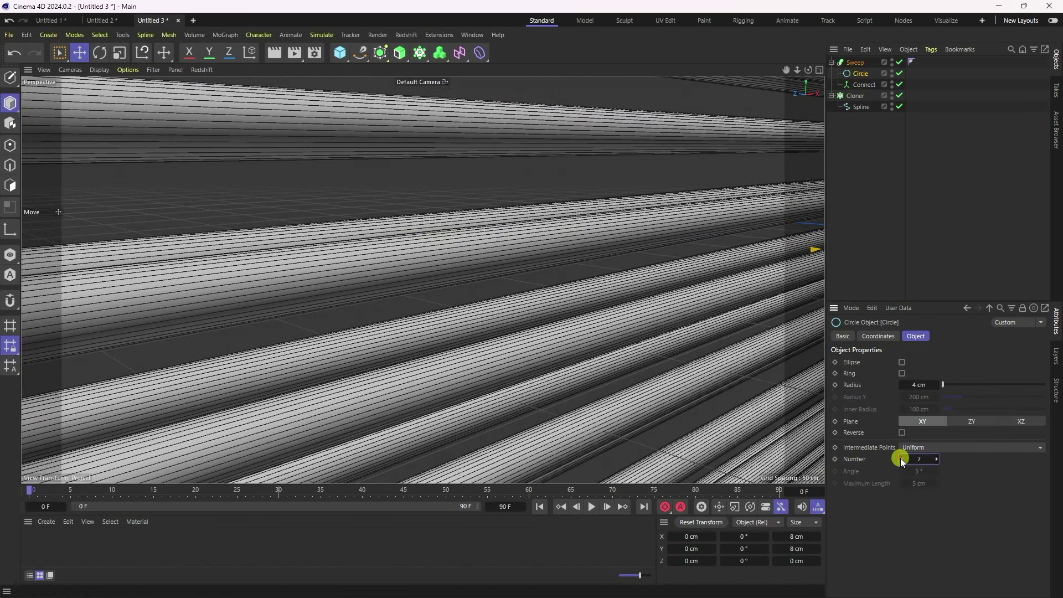
scroll(901, 457, "down", 2)
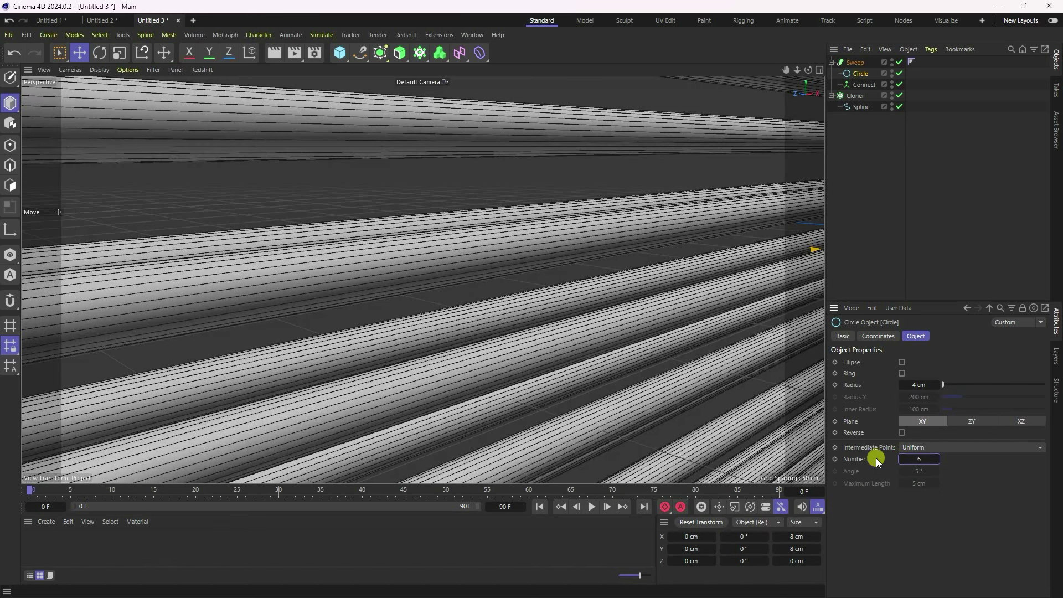
left_click(862, 108)
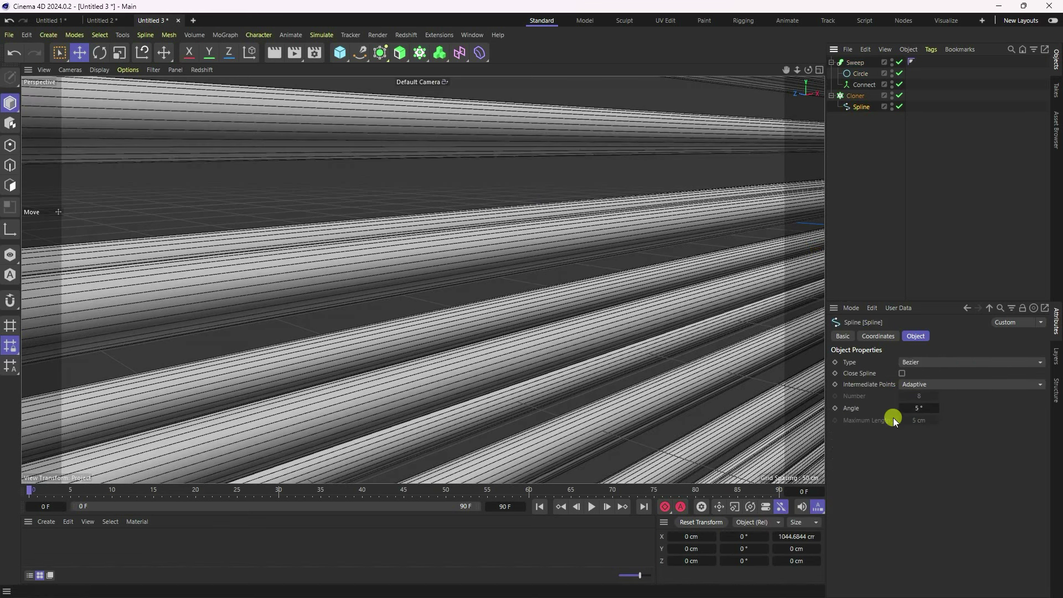
left_click(919, 384)
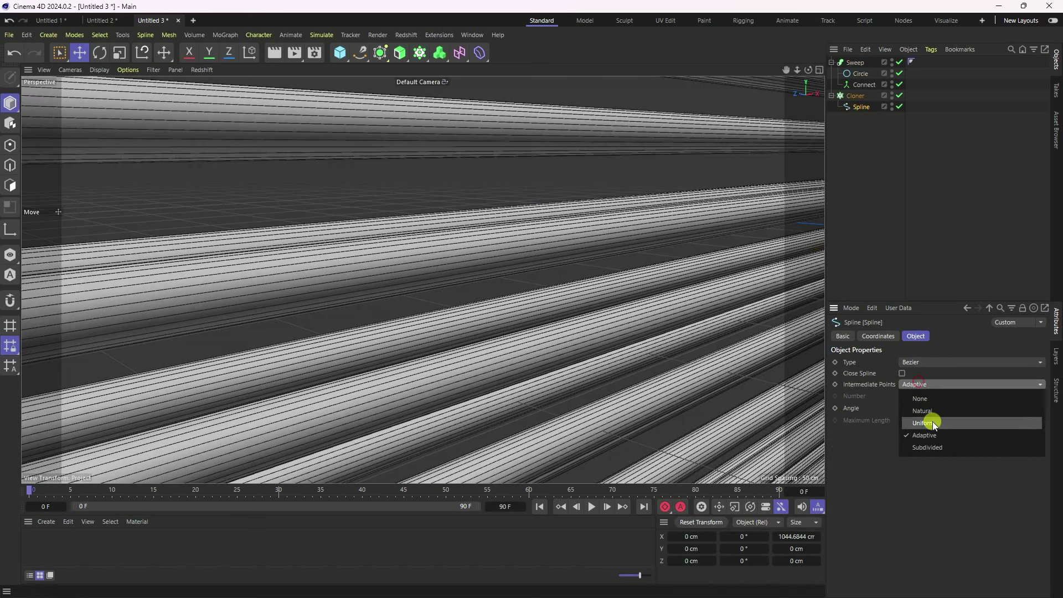
left_click(918, 424)
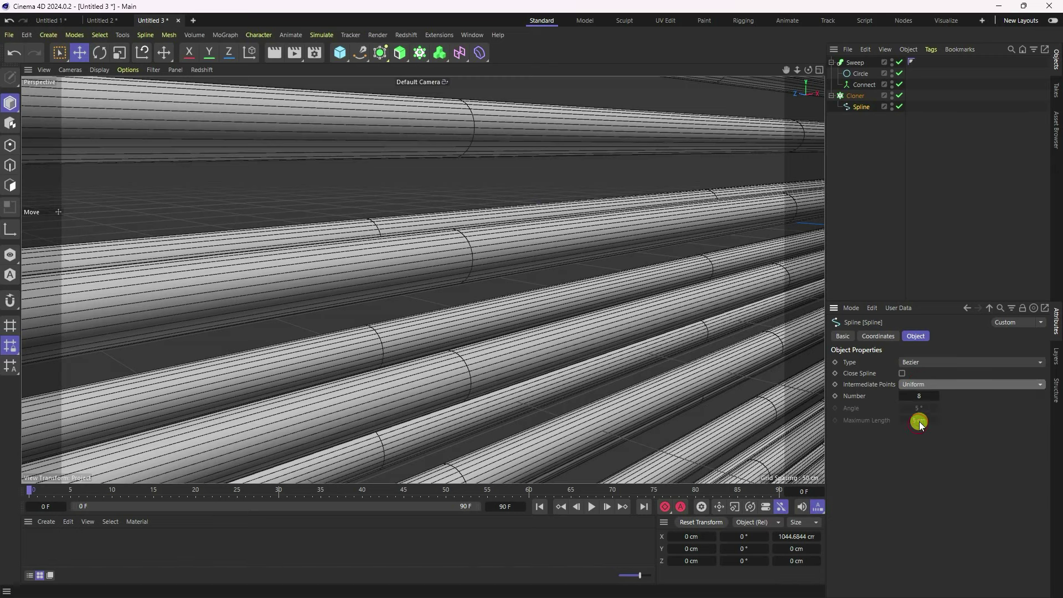
left_click_drag(926, 396, 926, 397)
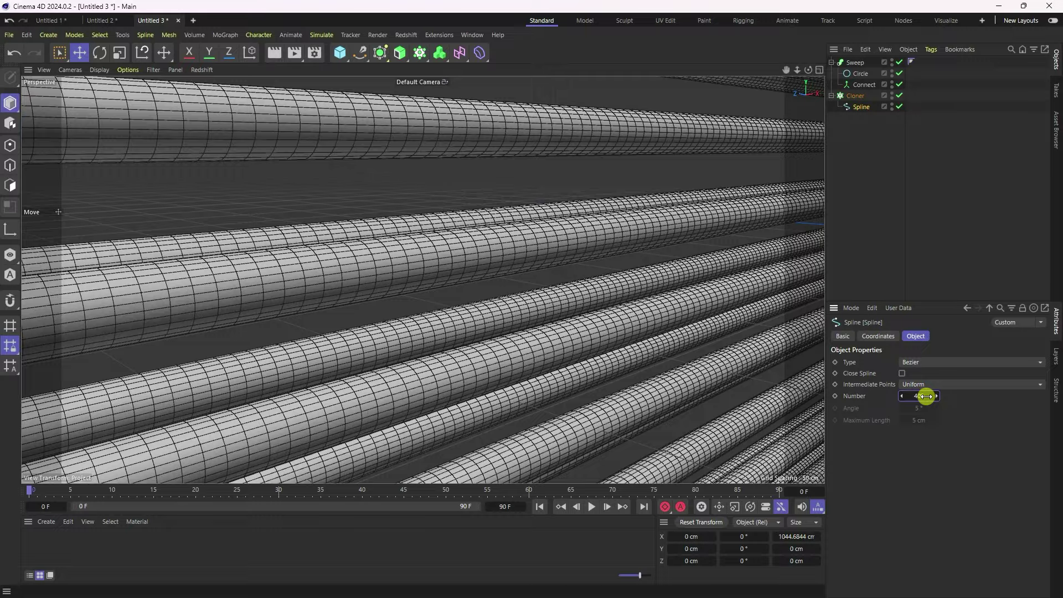
left_click_drag(473, 282, 477, 246, "alt")
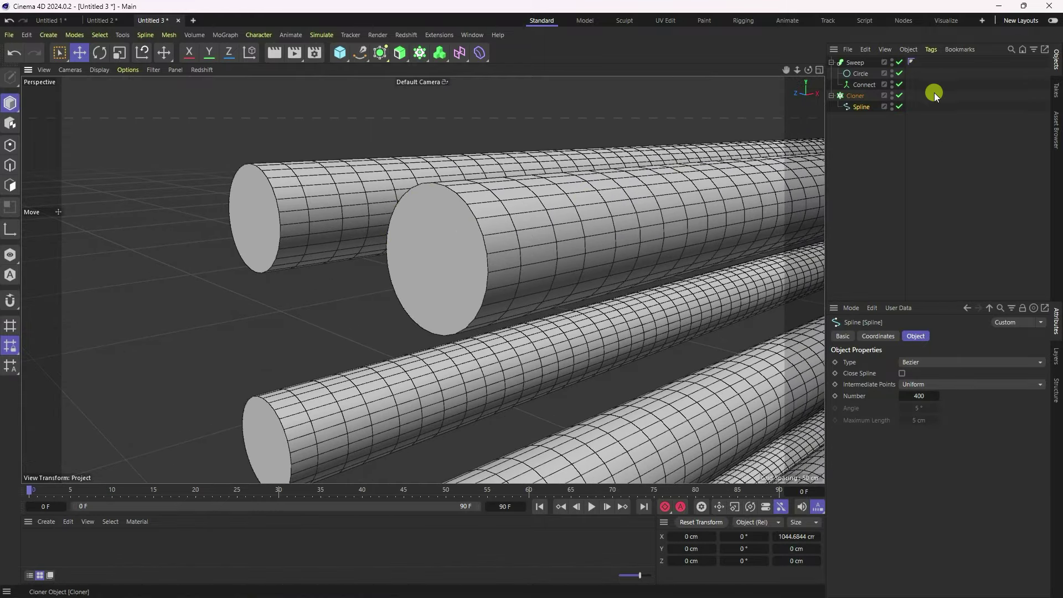
- Enable Round start and end caps on the Sweep with a size of 3.5 cm
left_click(856, 63)
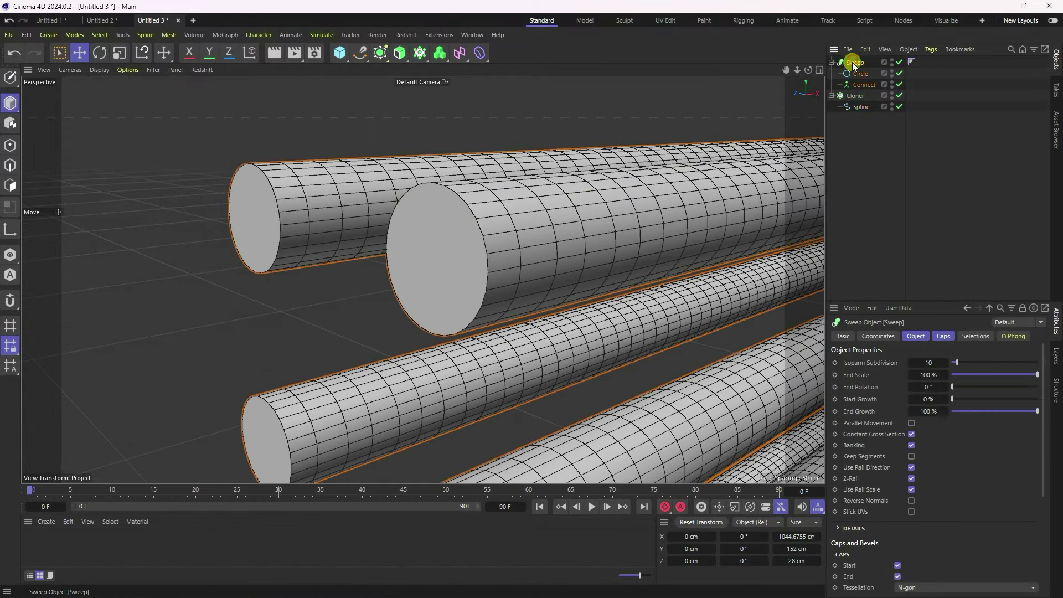
left_click(943, 336)
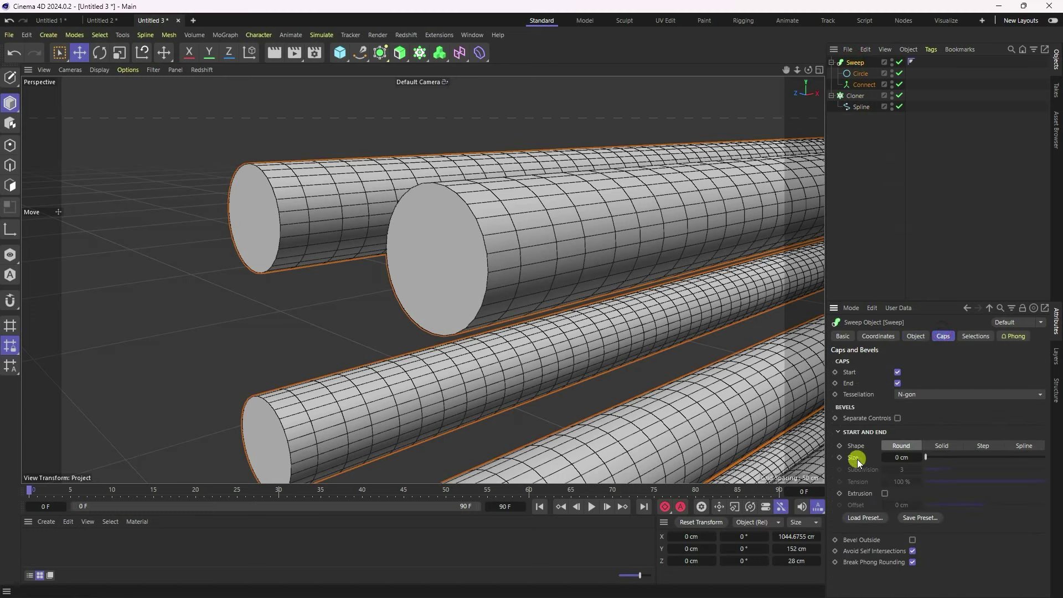
left_click_drag(920, 461, 883, 464)
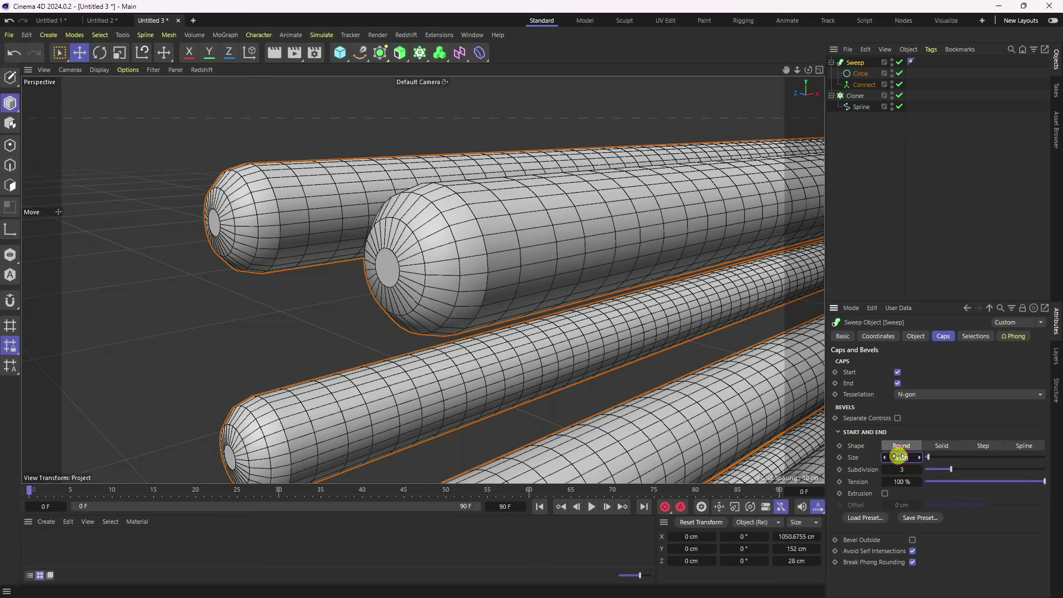
left_click_drag(898, 457, 1057, 482)
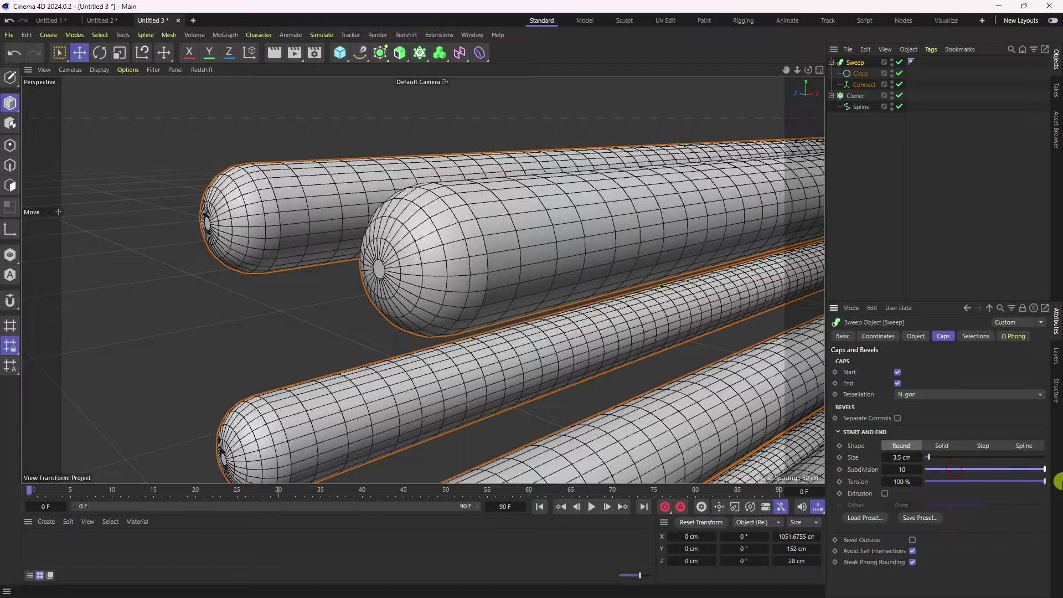
scroll(602, 263, "down", 10)
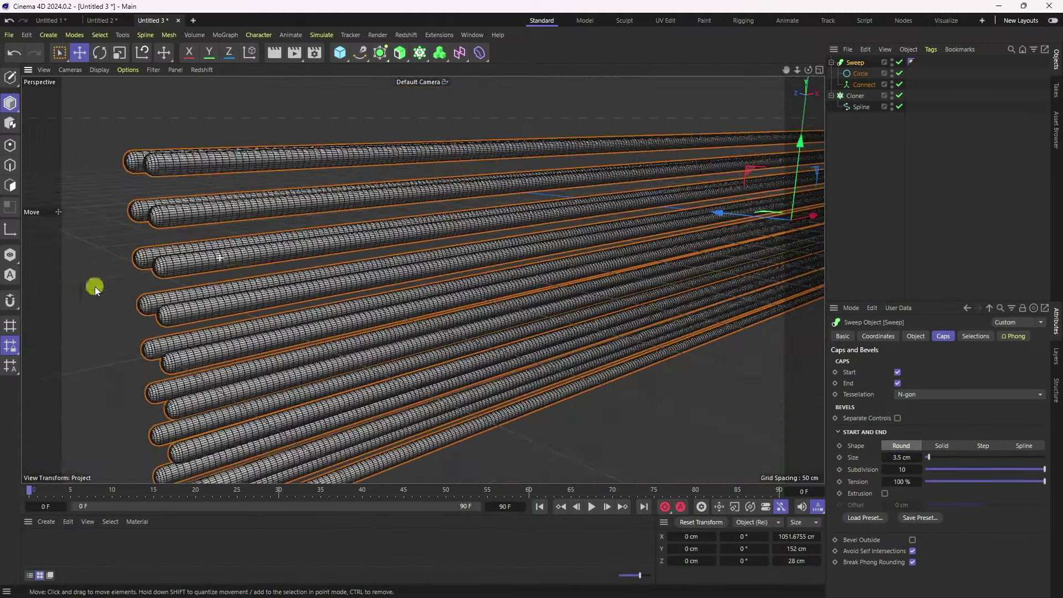
left_click_drag(95, 287, 505, 280, "alt")
- Return the viewport to plain Gouraud Shading without wire lines
left_click(102, 71)
left_click(111, 99)
middle_click_drag(387, 304, 441, 350, "alt")
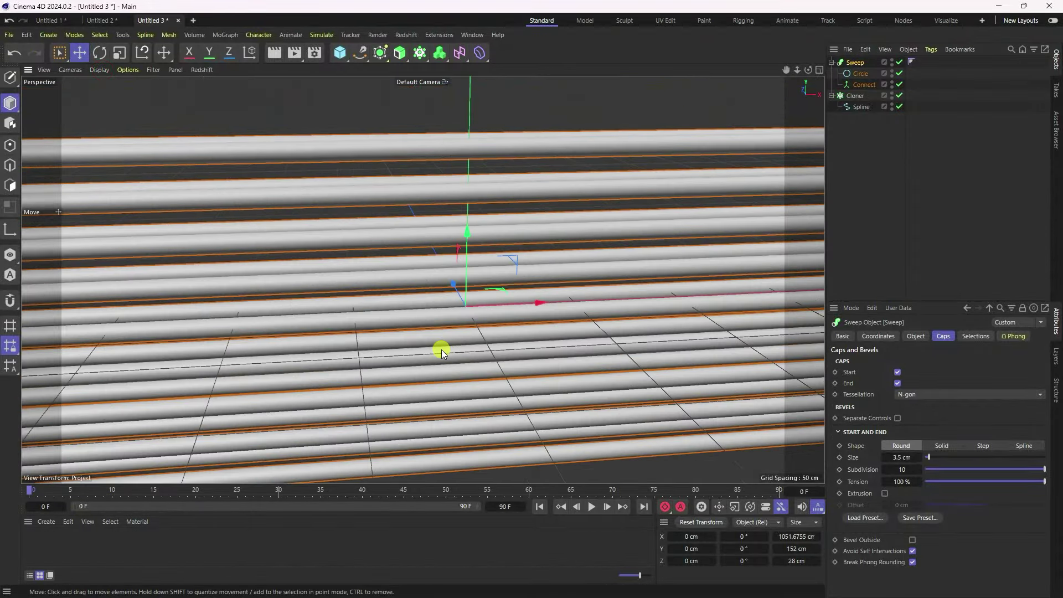
left_click(857, 95)
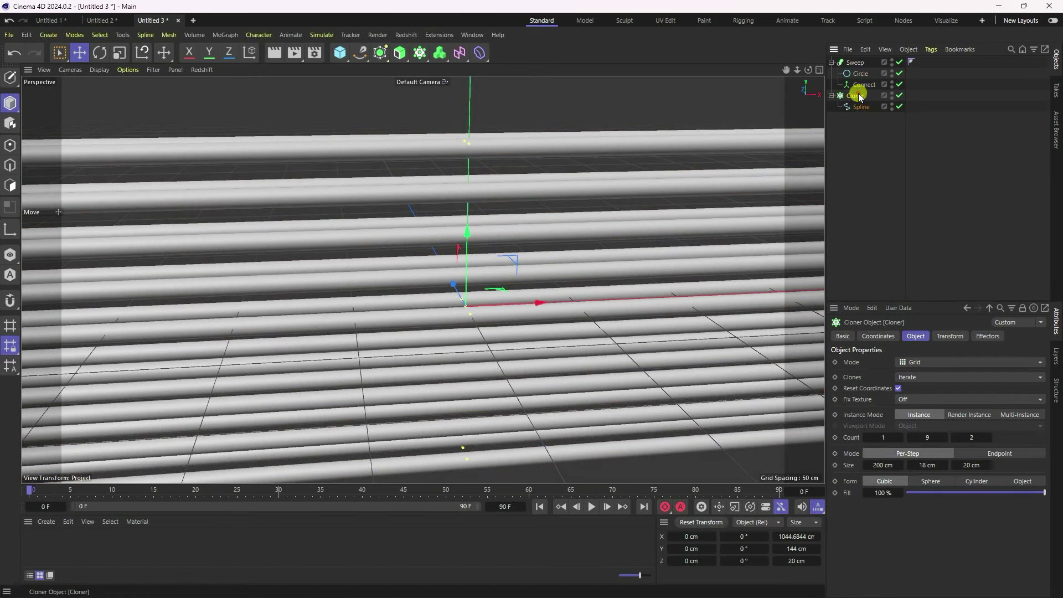
- Add a Field Force from Simulate > Forces and give it a Spherical Field
left_click(320, 35)
mouse_move(332, 55)
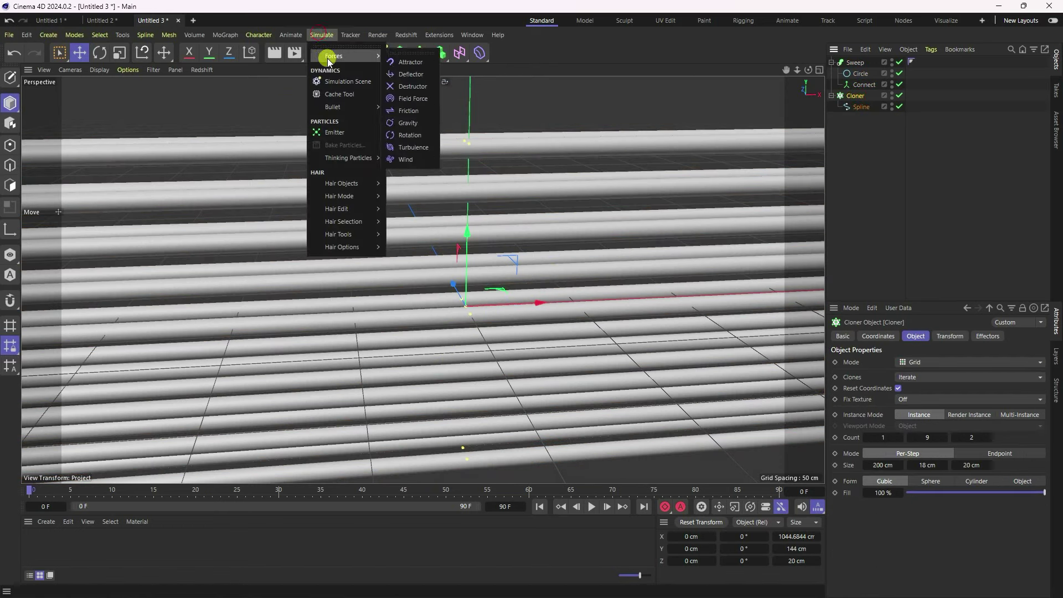
left_click(412, 99)
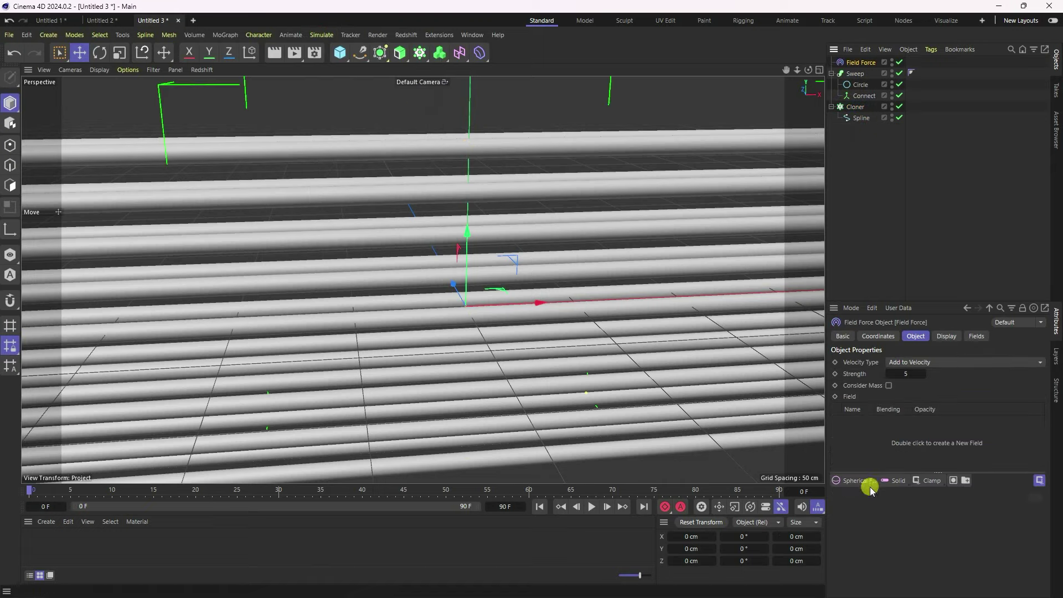
left_click(851, 487)
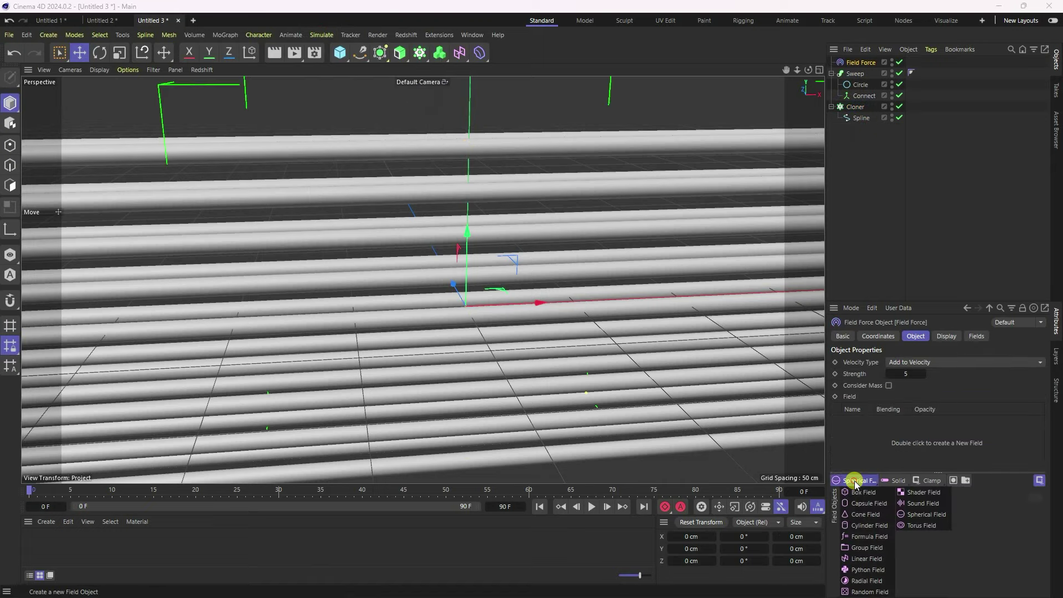
left_click(907, 499)
mouse_move(465, 220)
left_mouse_down("alt")
mouse_move(465, 287)
mouse_move(427, 260)
mouse_move(475, 266)
mouse_move(422, 244)
mouse_move(522, 264)
left_mouse_up("alt")
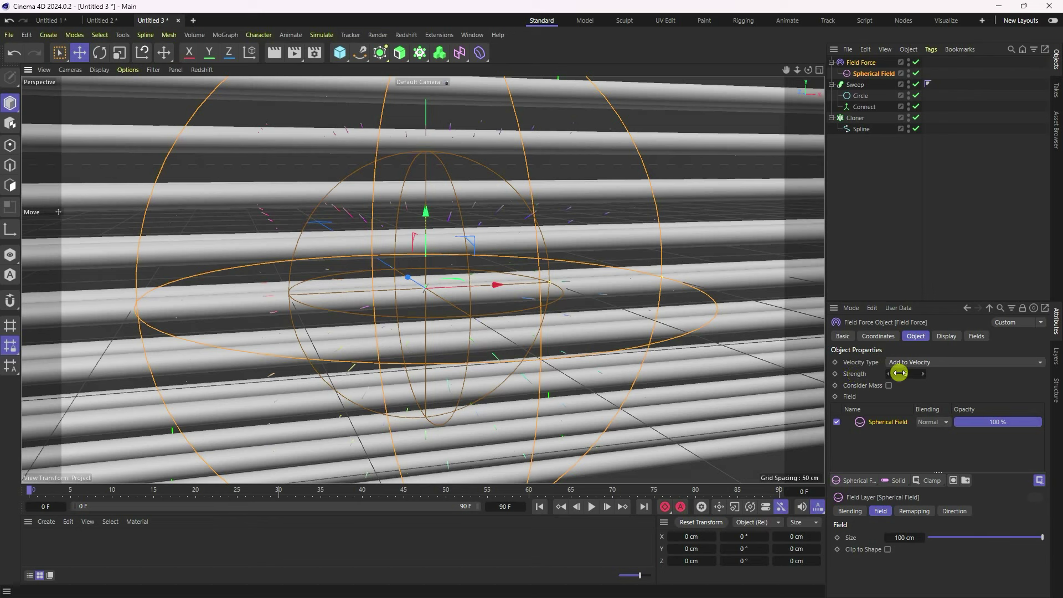
- Set the force Strength to 200 and the spherical field Size to 165 cm
left_click_drag(902, 373, 904, 373)
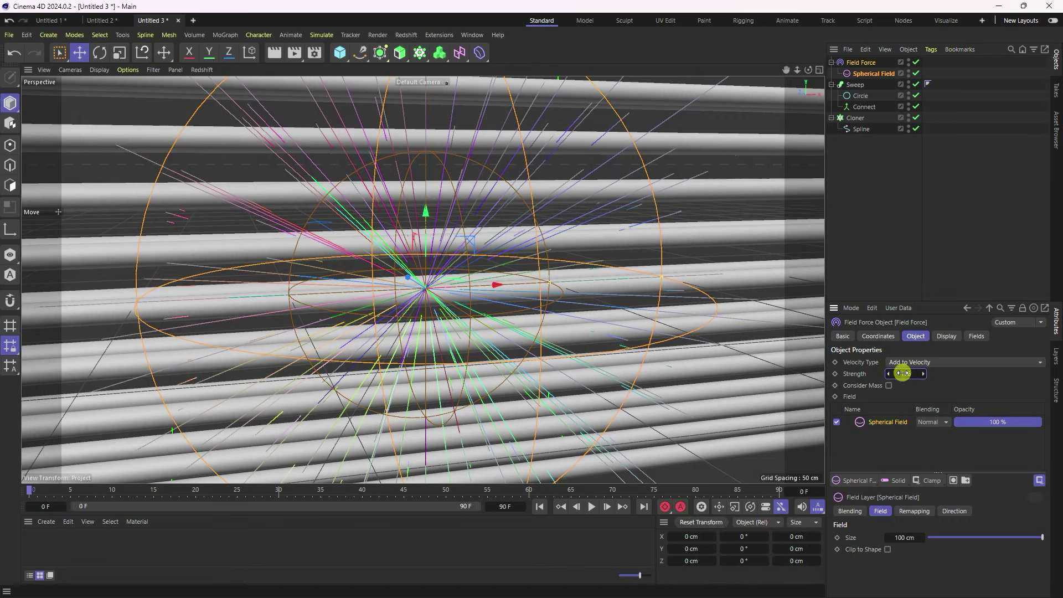
left_click(888, 374)
left_click_drag(521, 217, 482, 211, "alt")
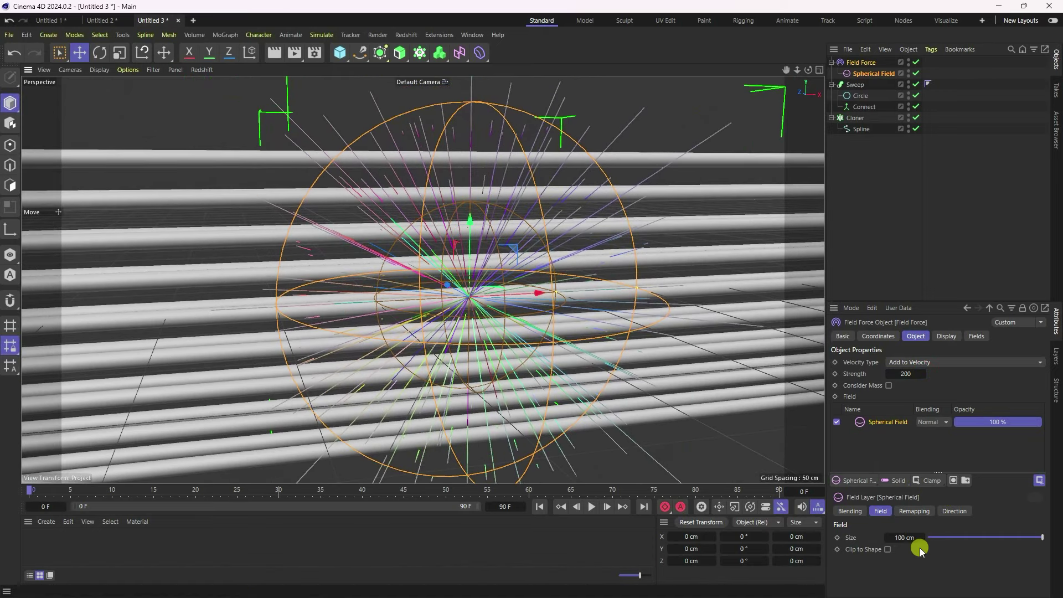
left_click_drag(906, 538, 901, 539)
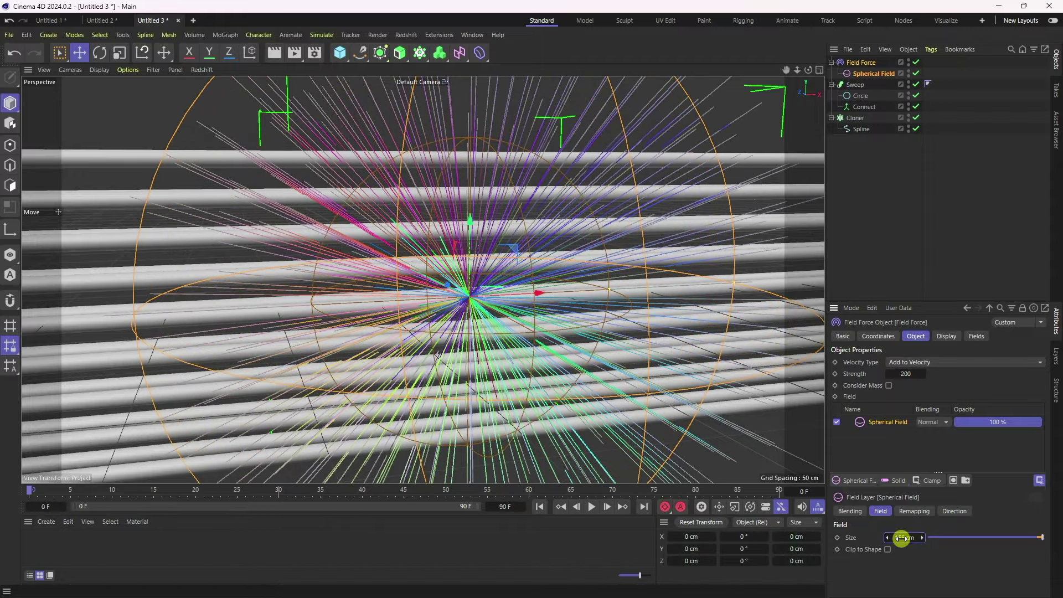
left_click_drag(490, 314, 457, 322, "alt")
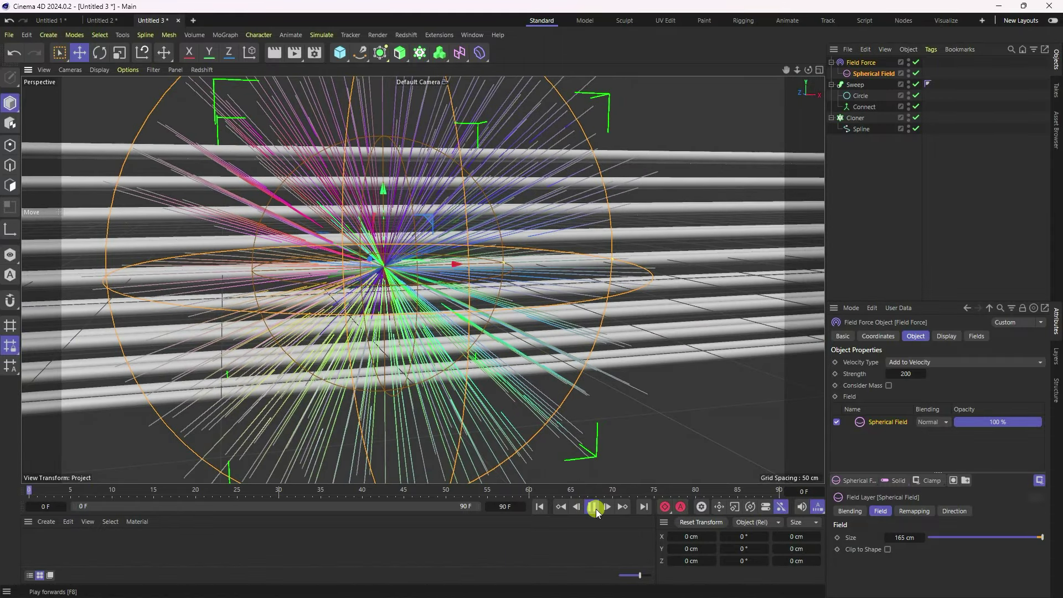
- Set the timeline end frame to 600
left_click(541, 507)
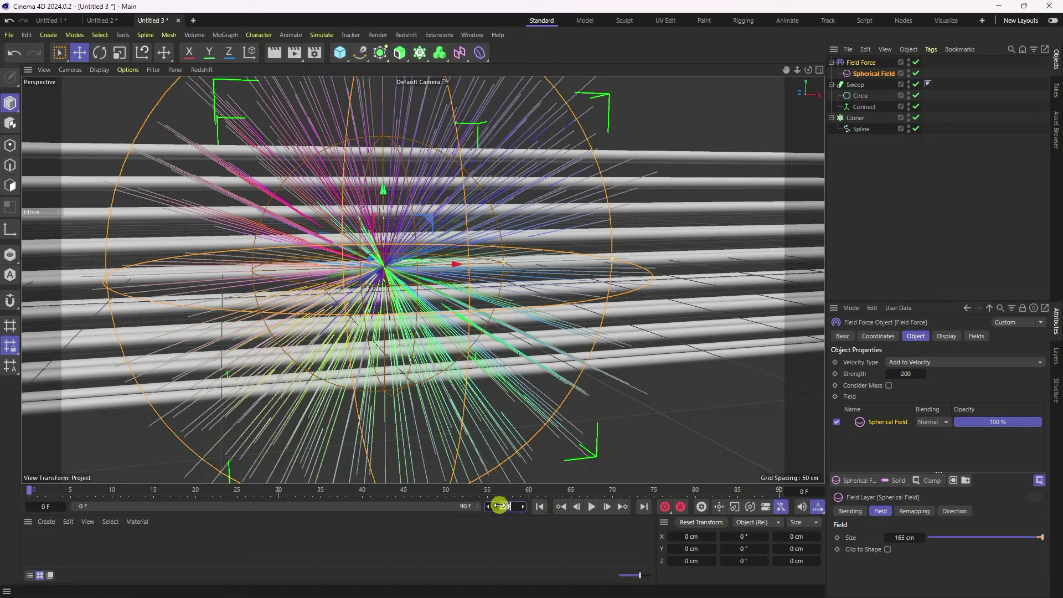
type("0")
key("Return")
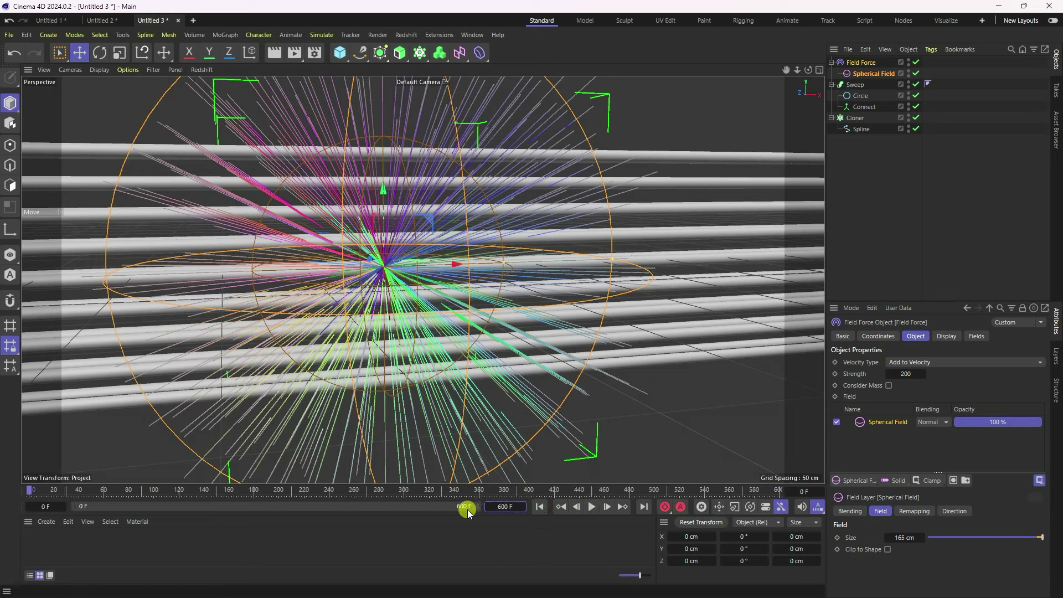
- Add a Rope simulation tag to the Cloner from its Simulation Tags menu
left_click(863, 119)
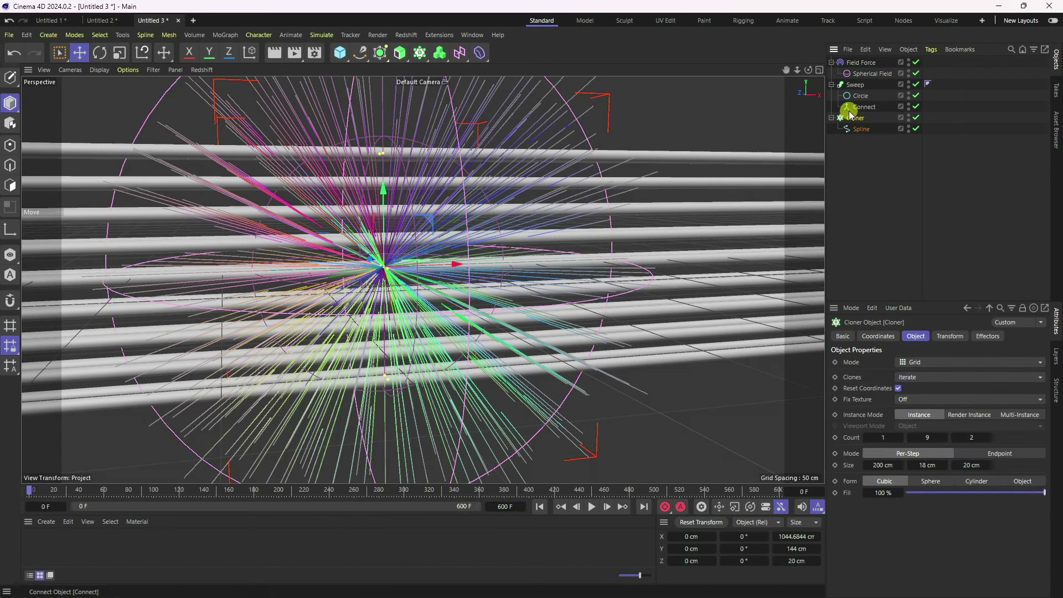
right_click(856, 119)
mouse_move(895, 240)
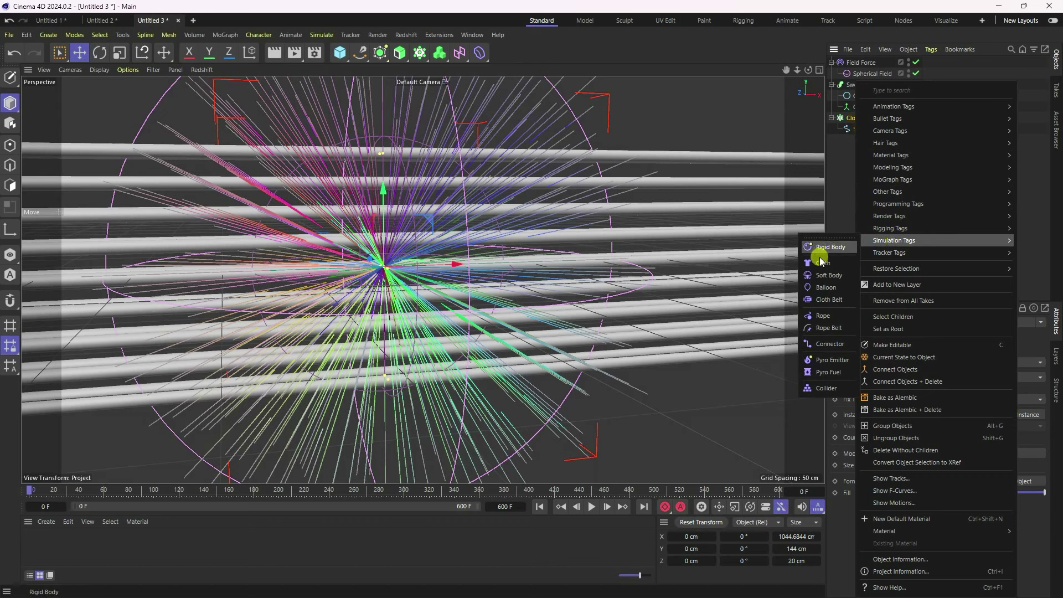
left_click(822, 317)
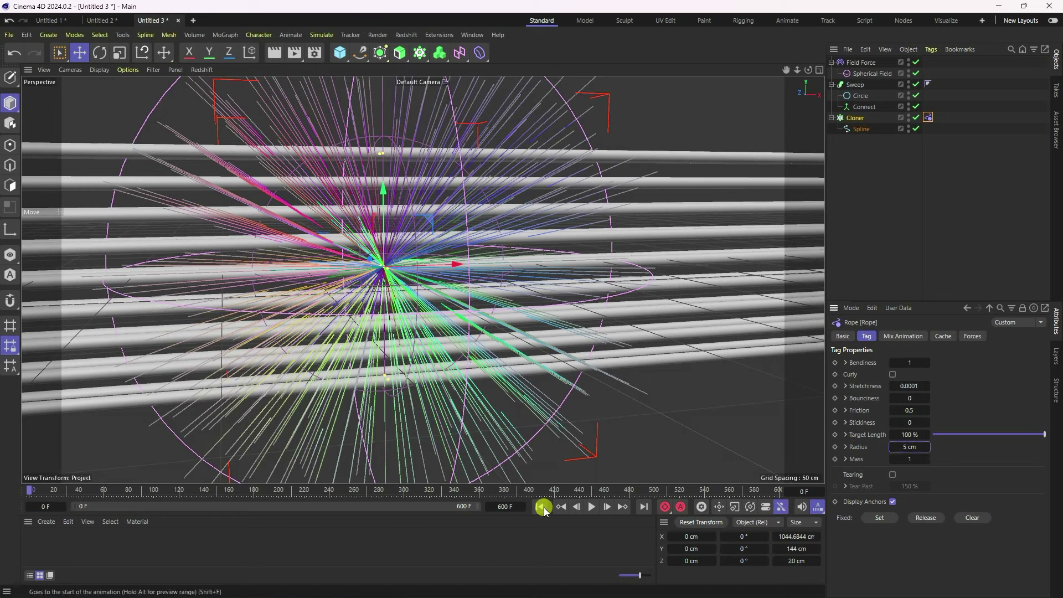
- Play the animation to test the ropes, then stop and rewind to frame 0
left_click(594, 506)
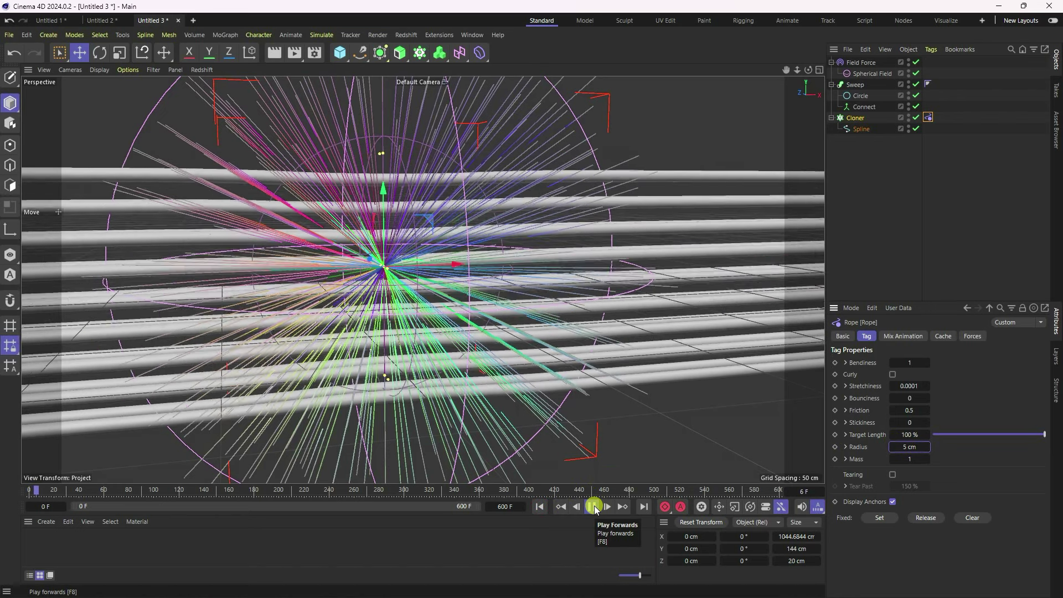
left_click(594, 507)
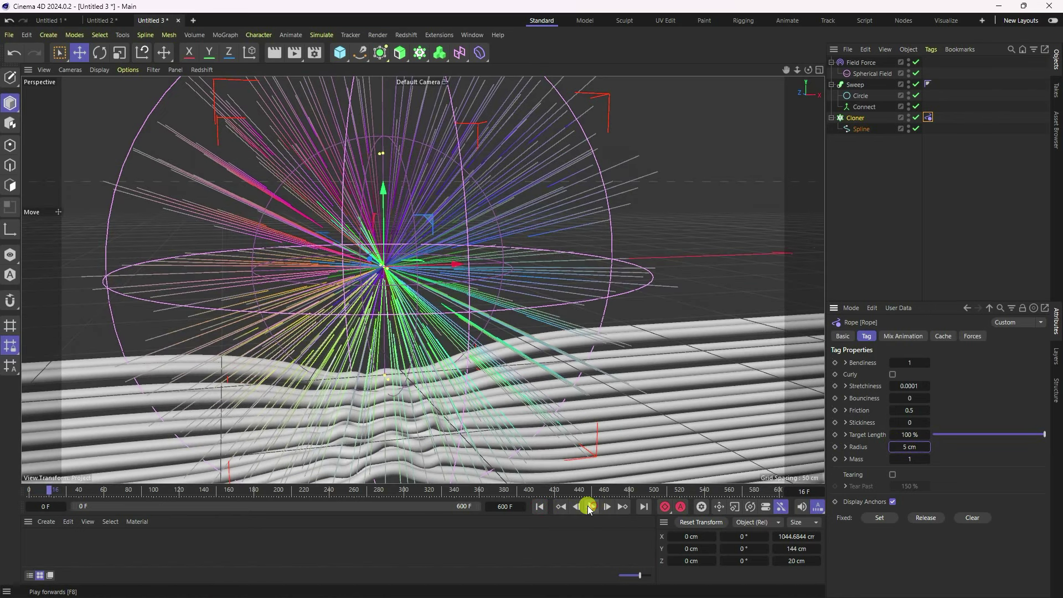
left_click(559, 513)
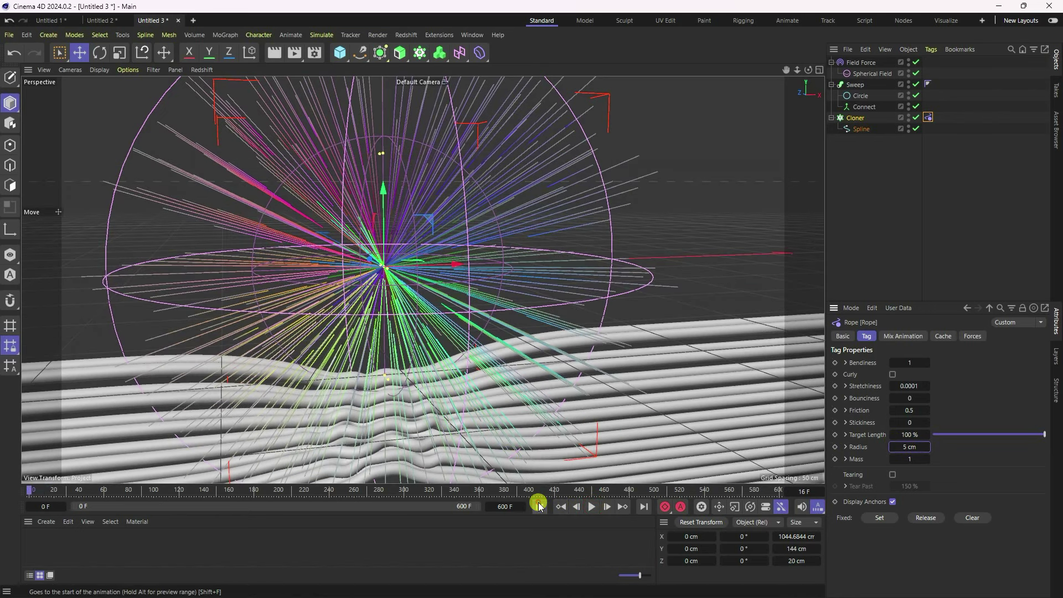
left_click(851, 308)
- Set the project simulation Gravity to 0 cm and play to watch the ropes bulge apart
left_click(867, 41)
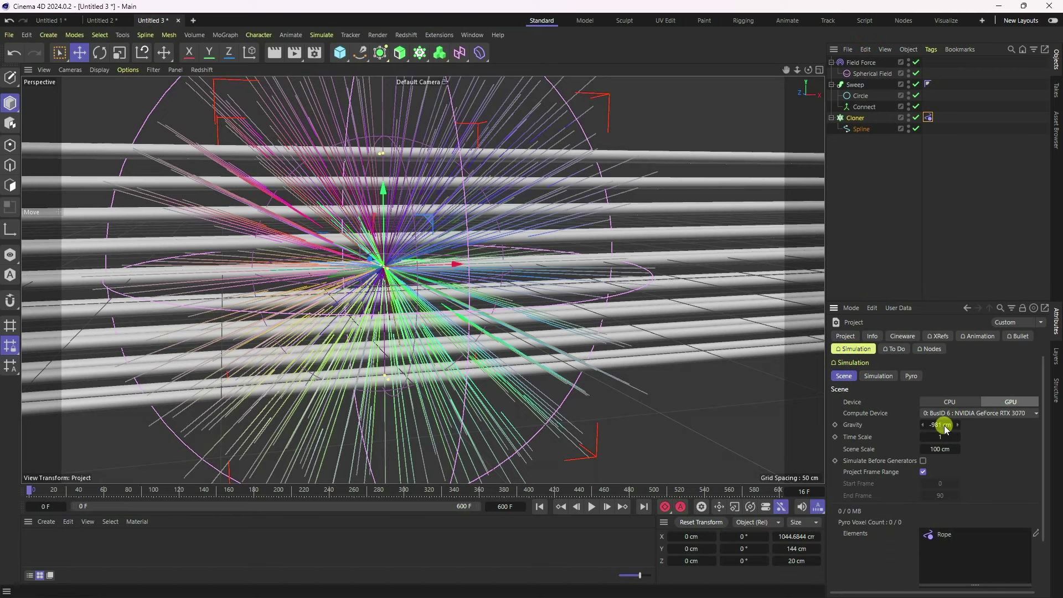
right_click(936, 425)
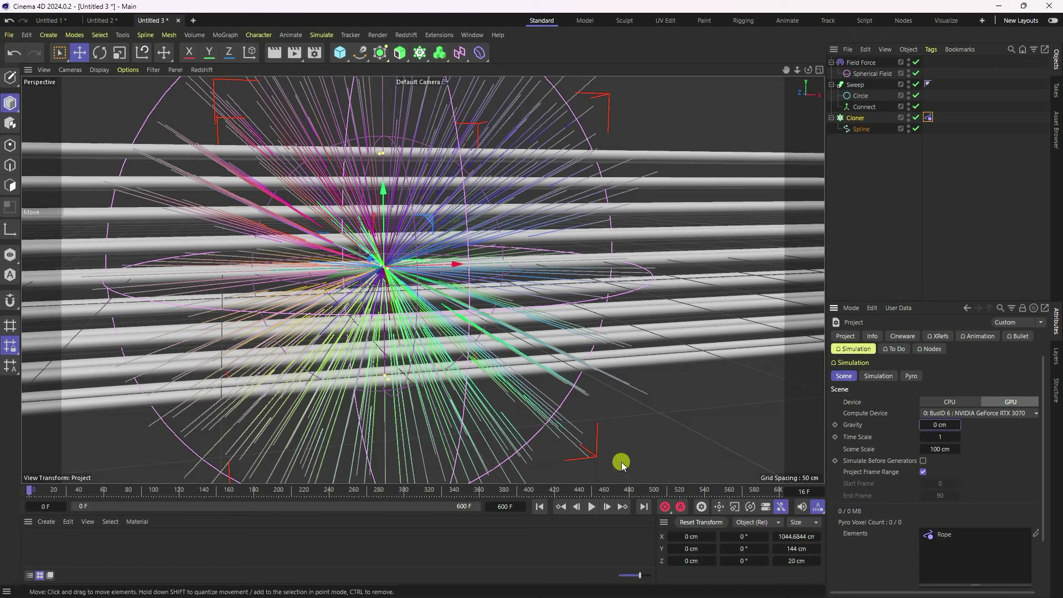
left_click(591, 506)
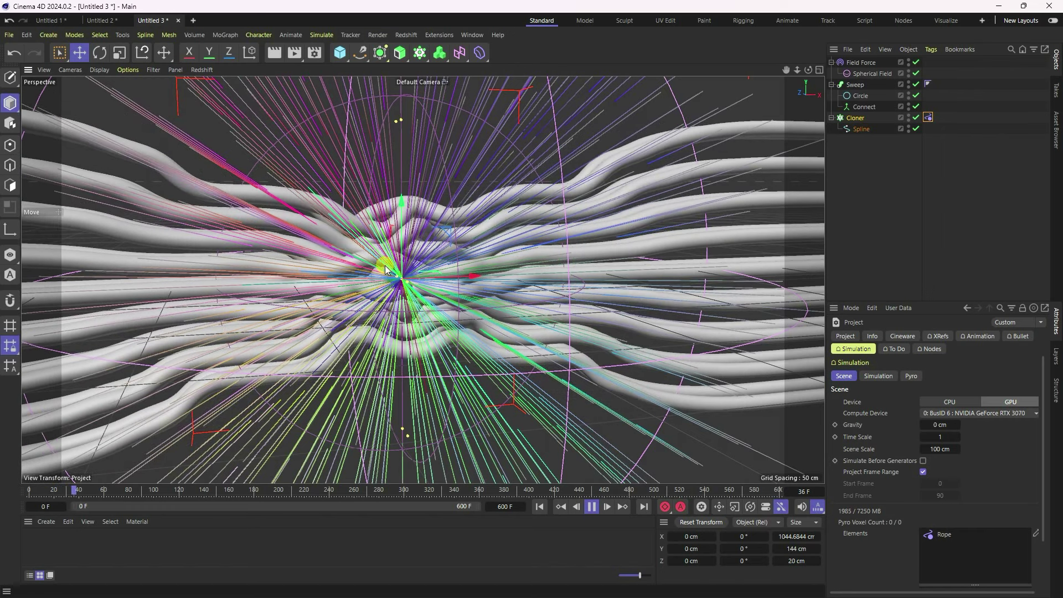
left_click(592, 507)
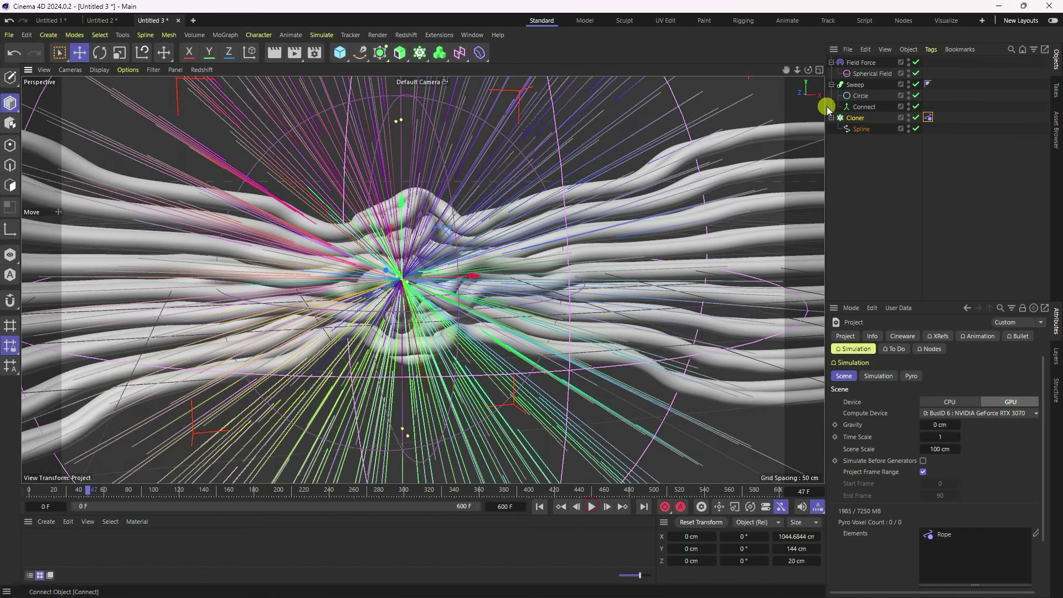